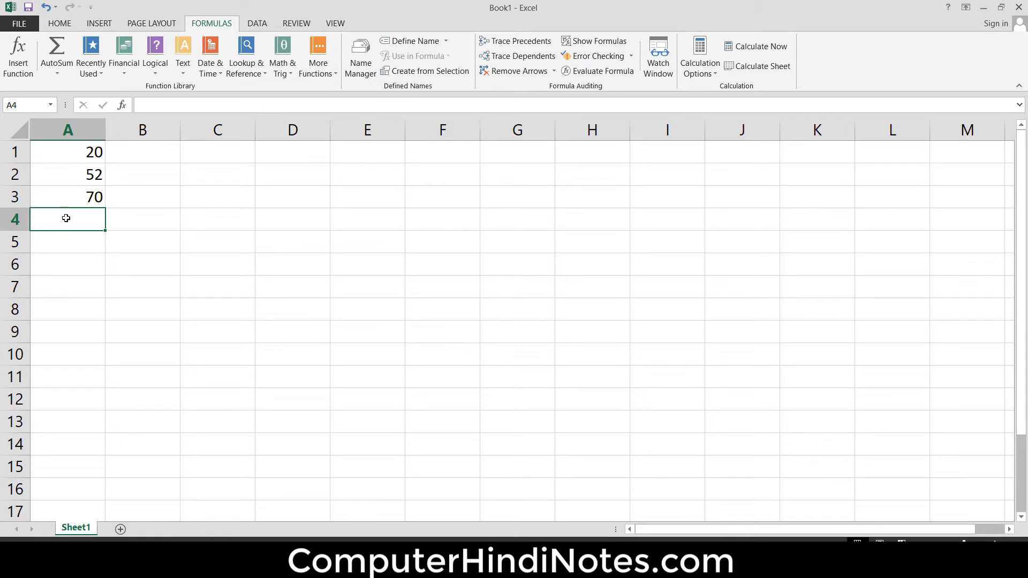
key("Right")
left_click(82, 215)
left_click(124, 218)
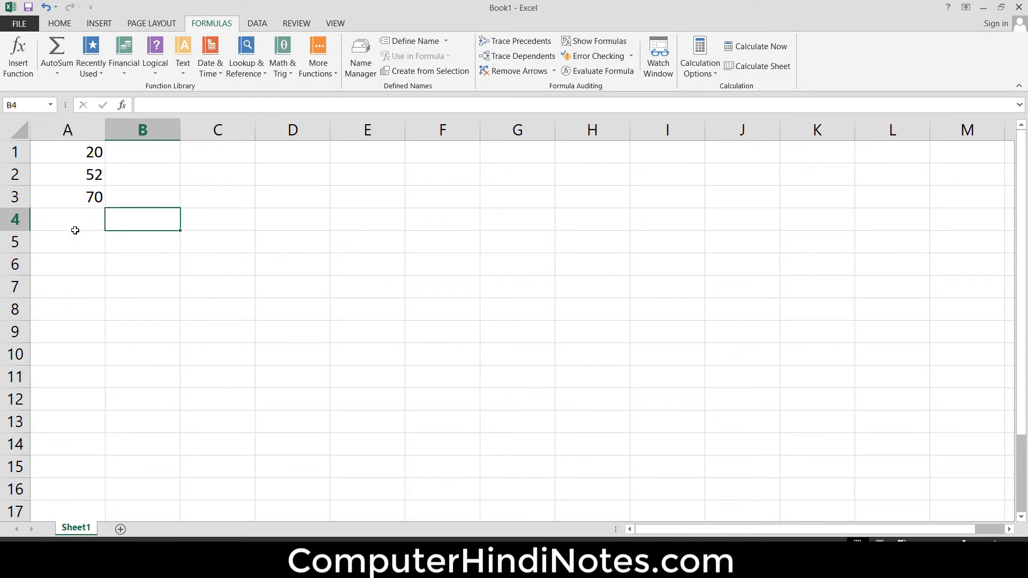
left_click(100, 230)
left_click(122, 225)
Add up the three numbers in A1:A3 by entering the formula =sum(A1:A3) in cell A4
left_click(84, 218)
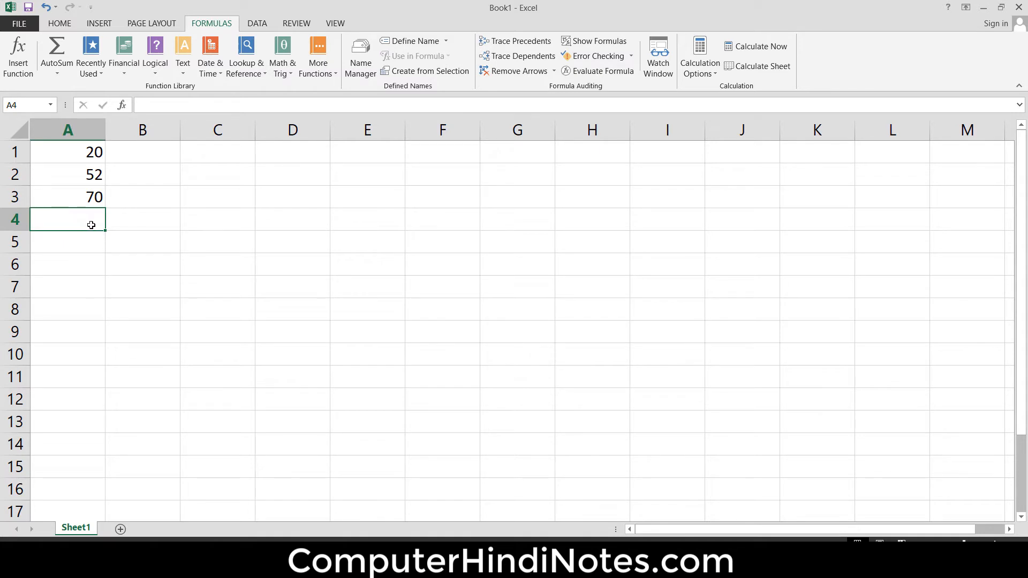
type("=")
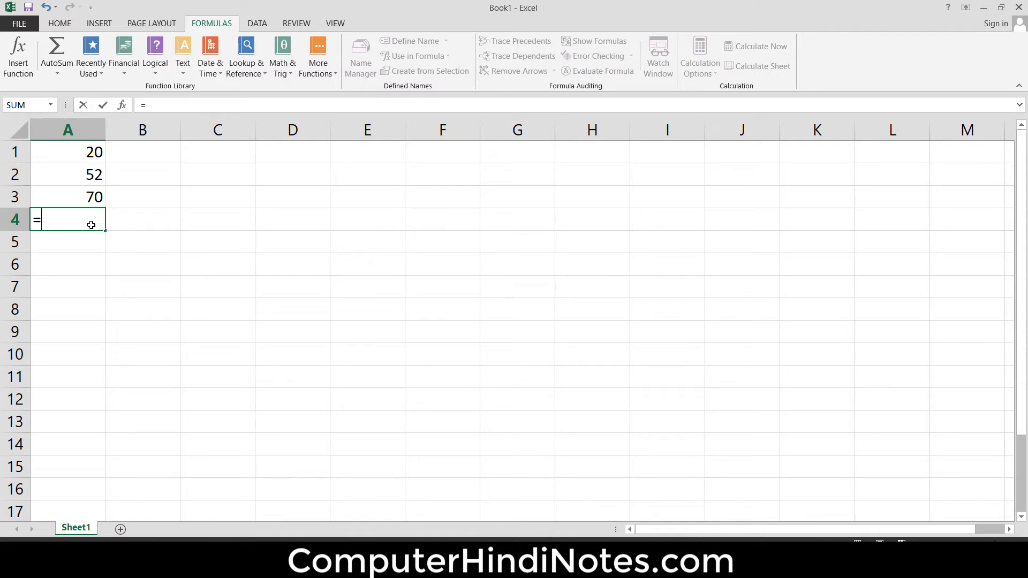
type("sum")
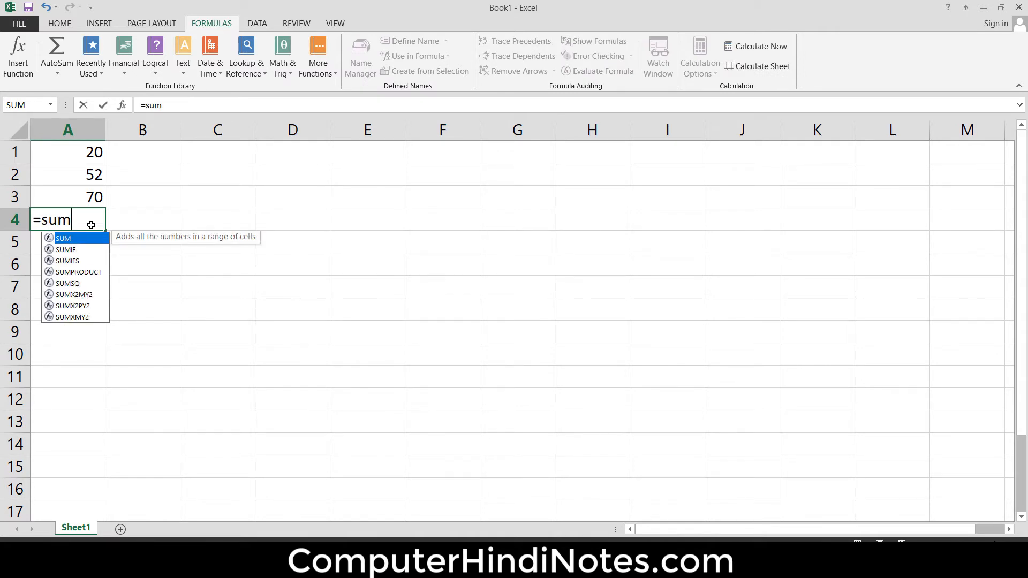
type("(")
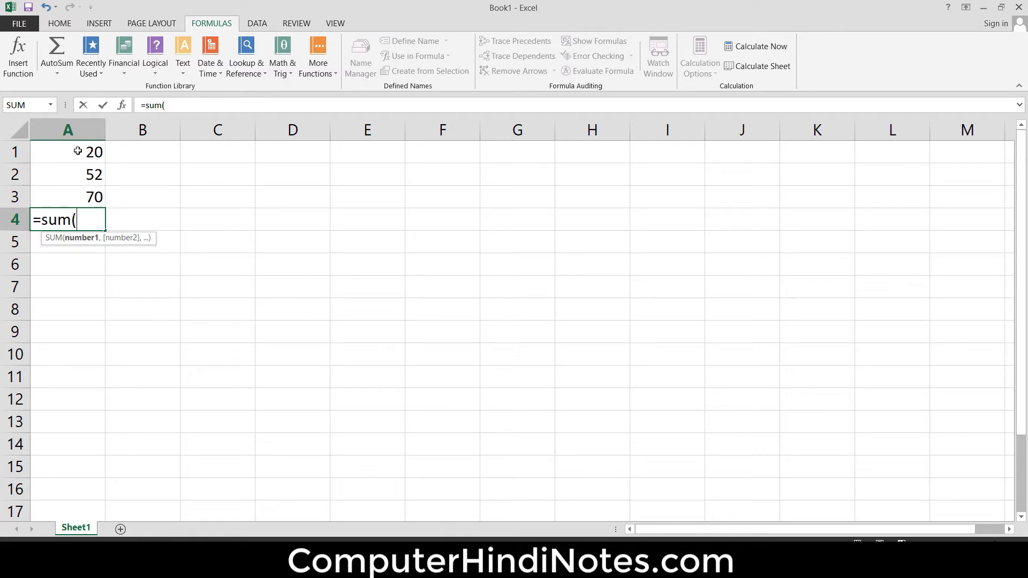
left_click_drag(81, 149, 89, 197)
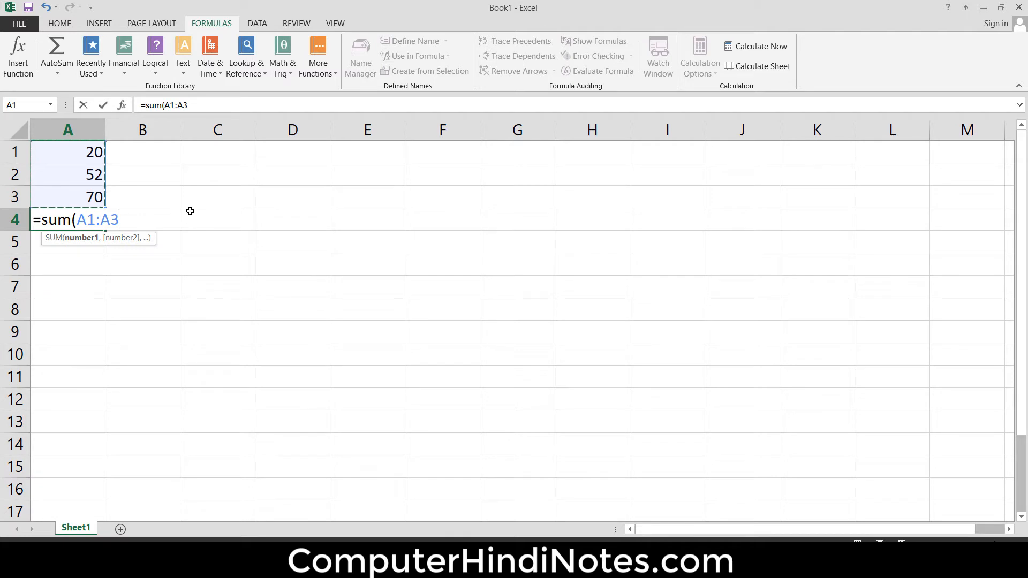
type(")")
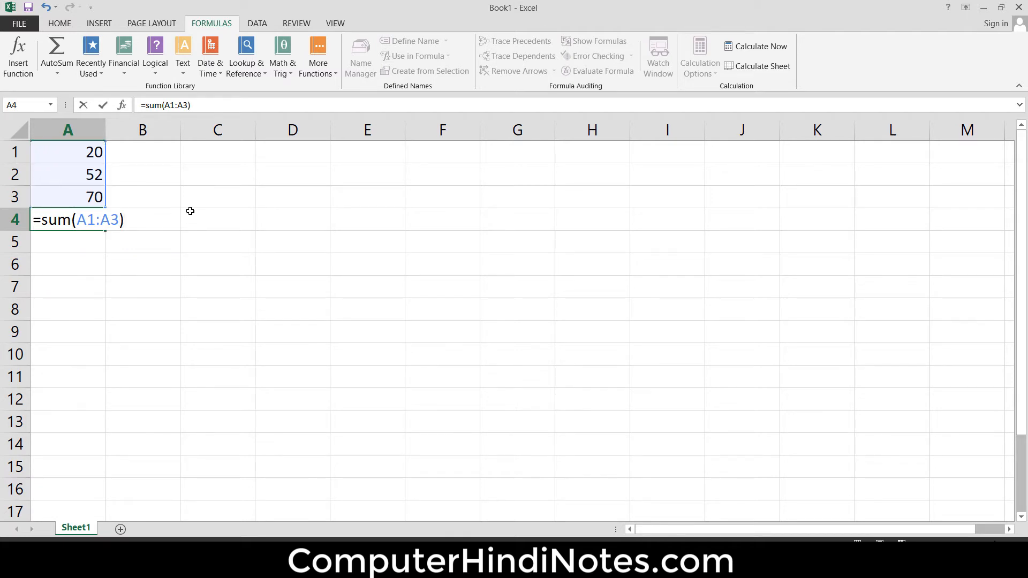
key("Return")
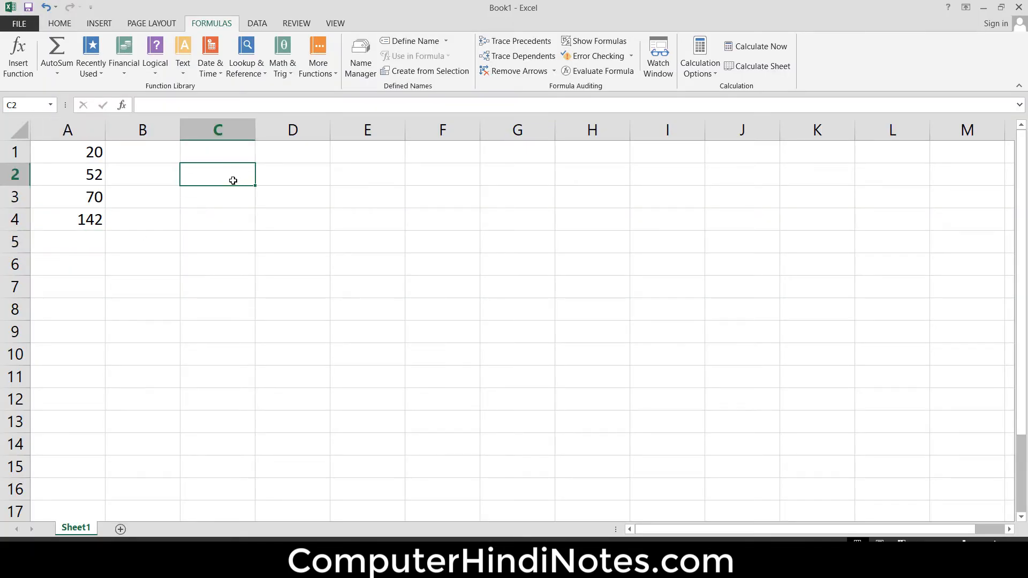
Enter 36 in cell C2 and calculate its square root in D2 with the formula =sqrt(C2)
type("36")
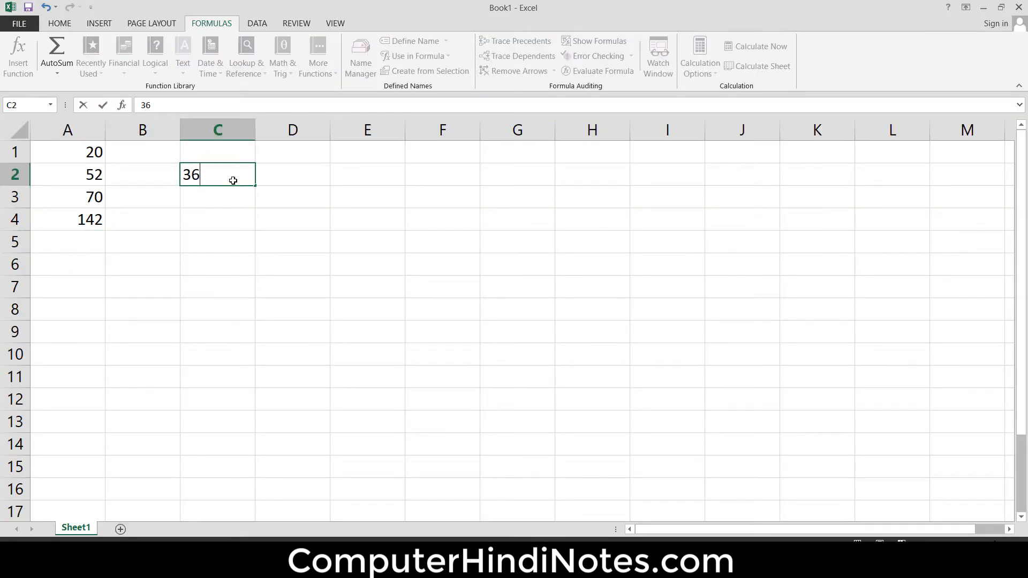
left_click(292, 171)
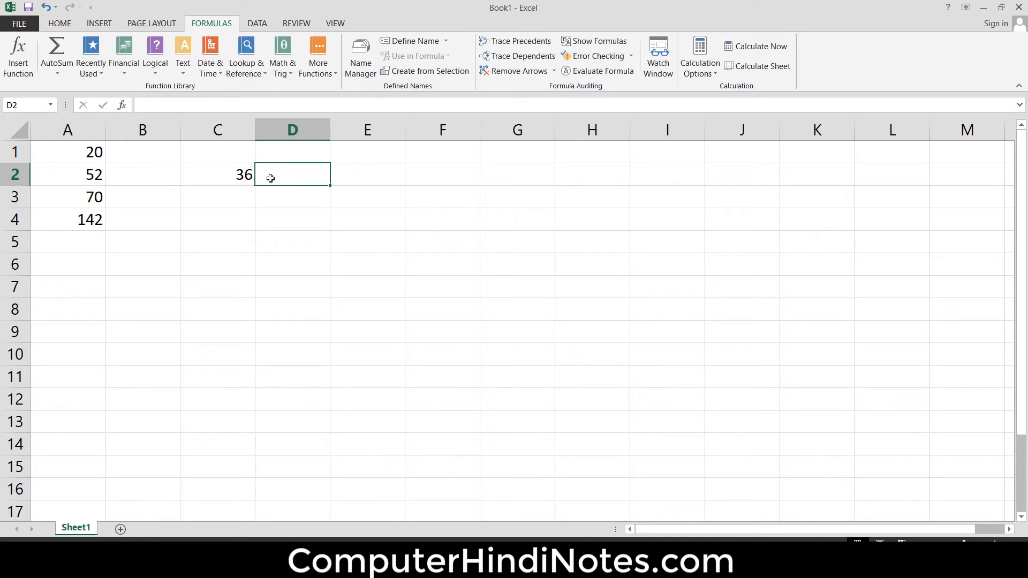
type("=")
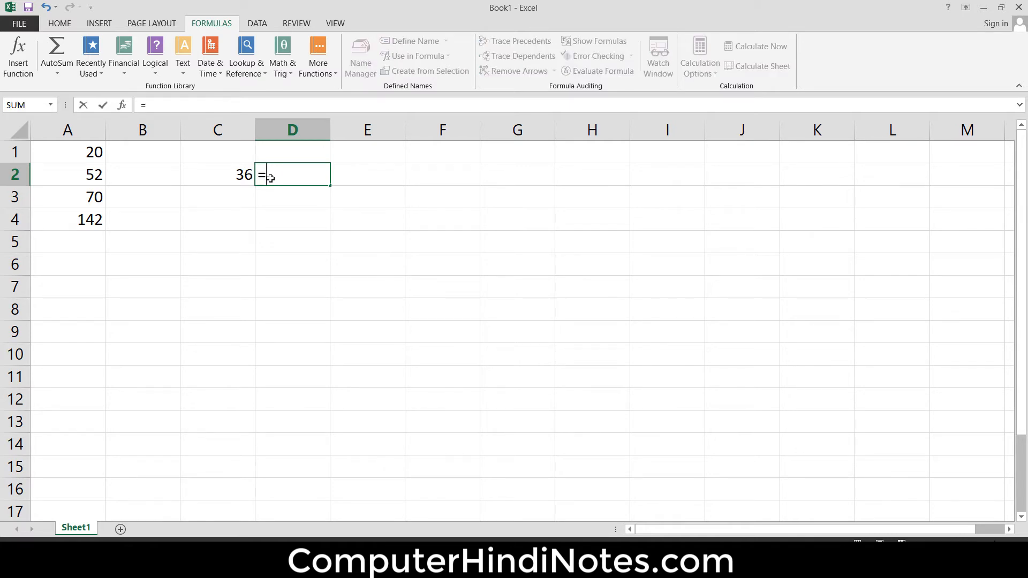
type("sq")
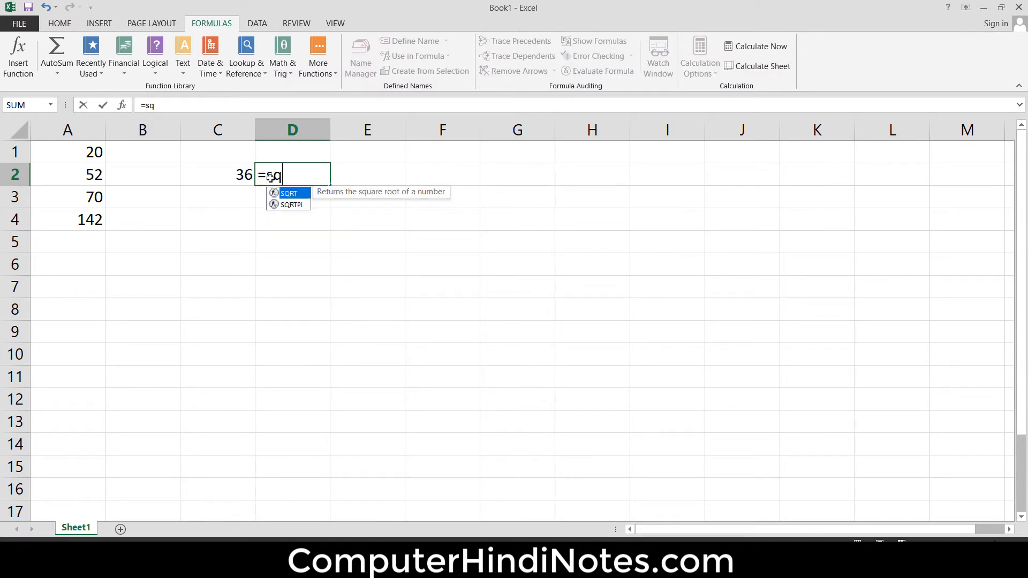
type("rt(")
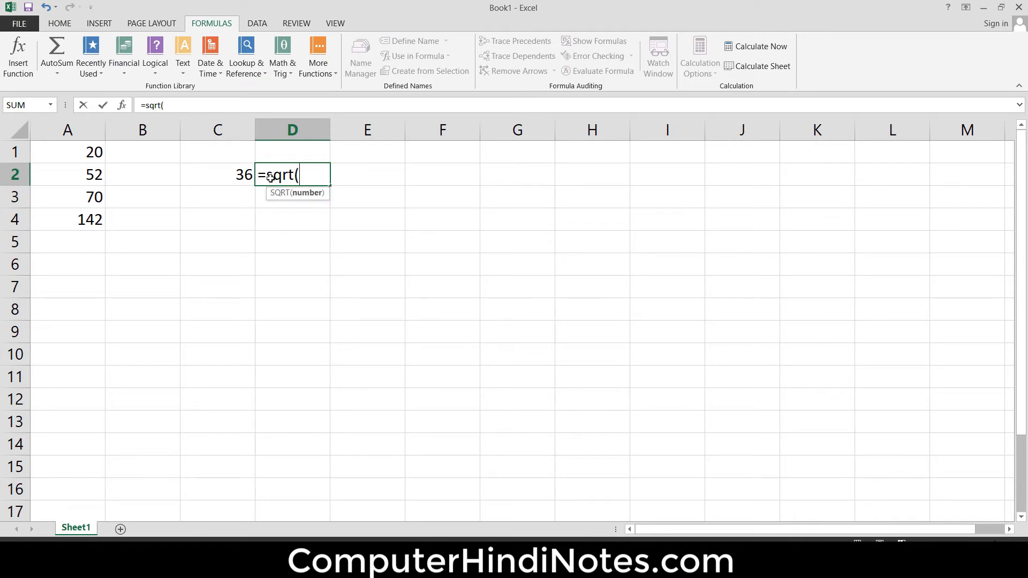
left_click(245, 175)
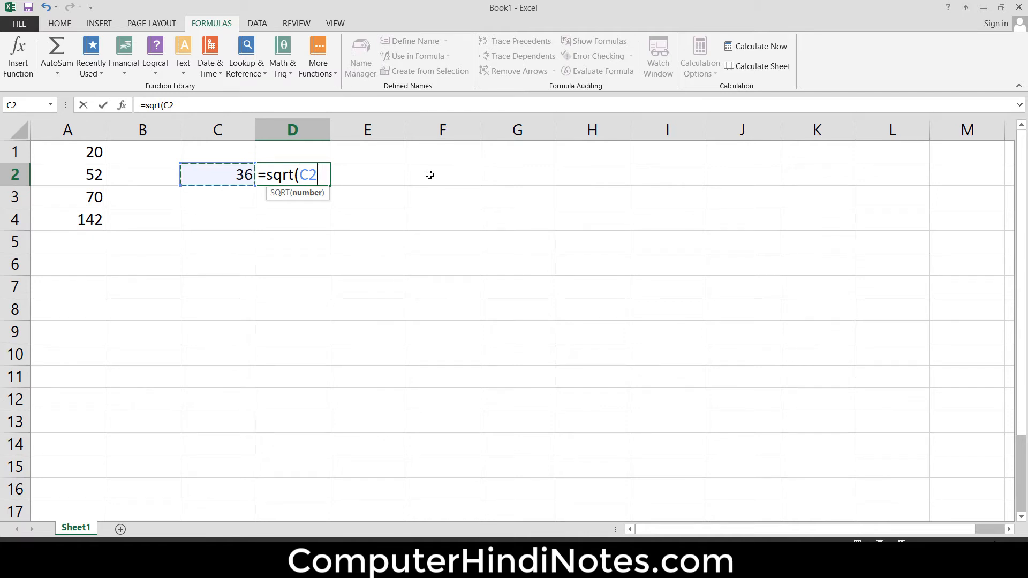
type(")")
key("Return")
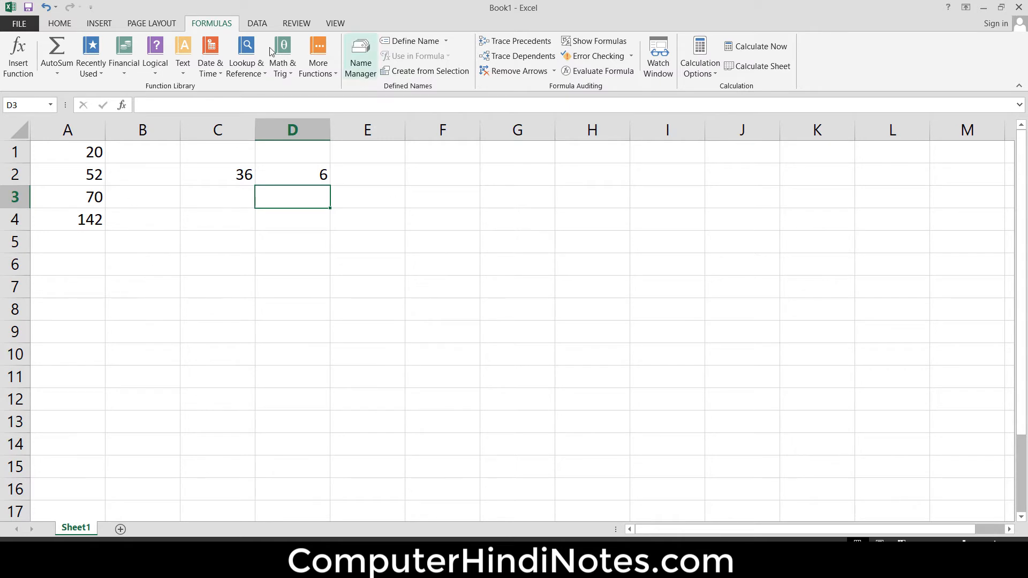
Replace the number in cell C2 with 100
left_click(249, 175)
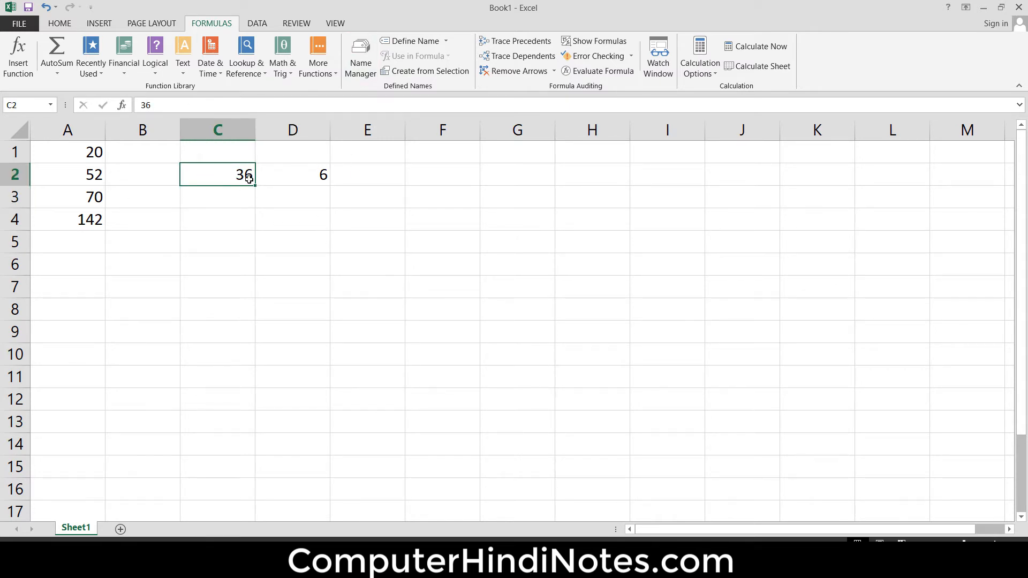
key("BackSpace")
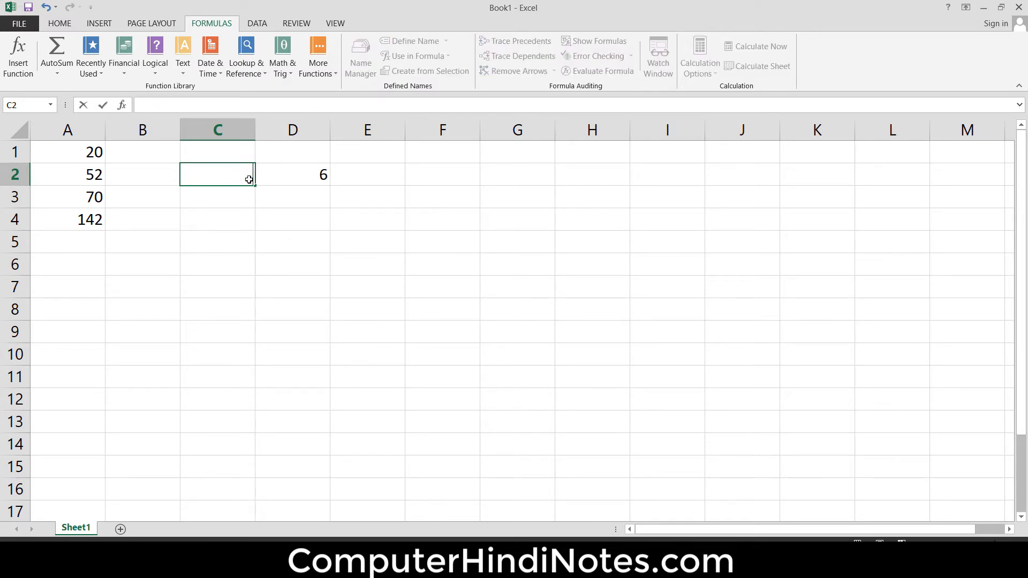
type("100")
left_click(340, 280)
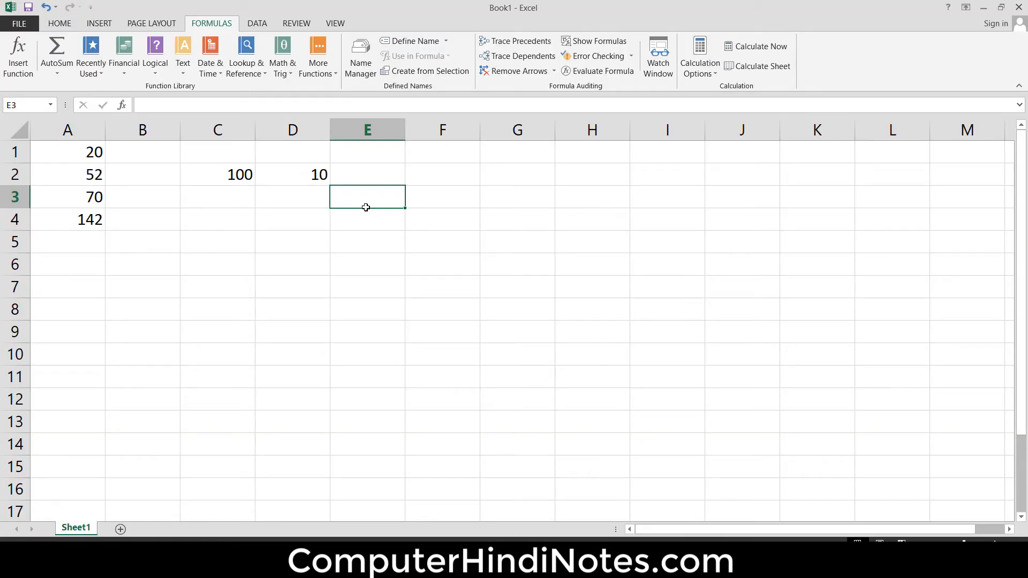
Round 80 up to an odd number by entering the formula =odd(80) in cell E3
type("=")
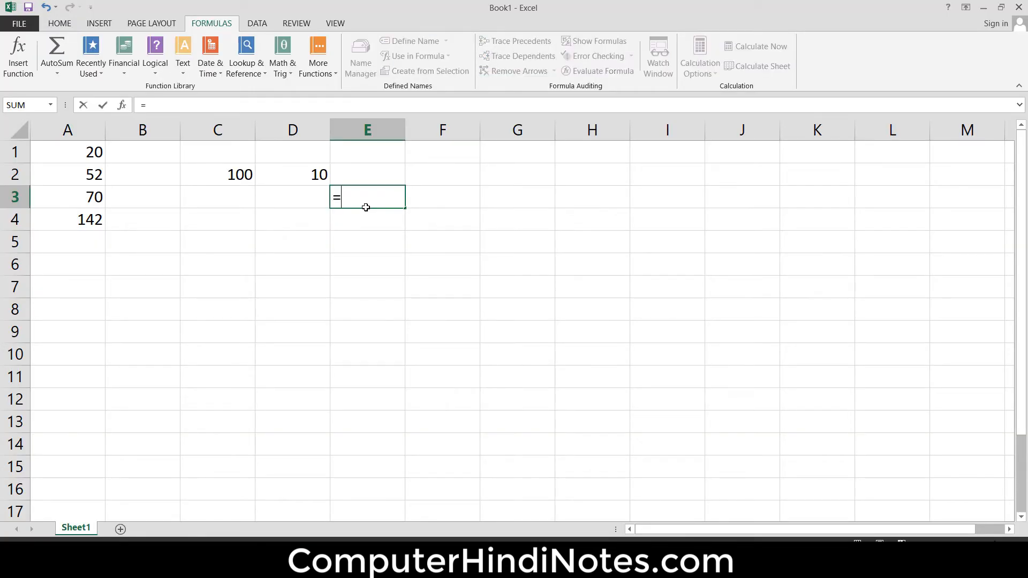
type("odd(")
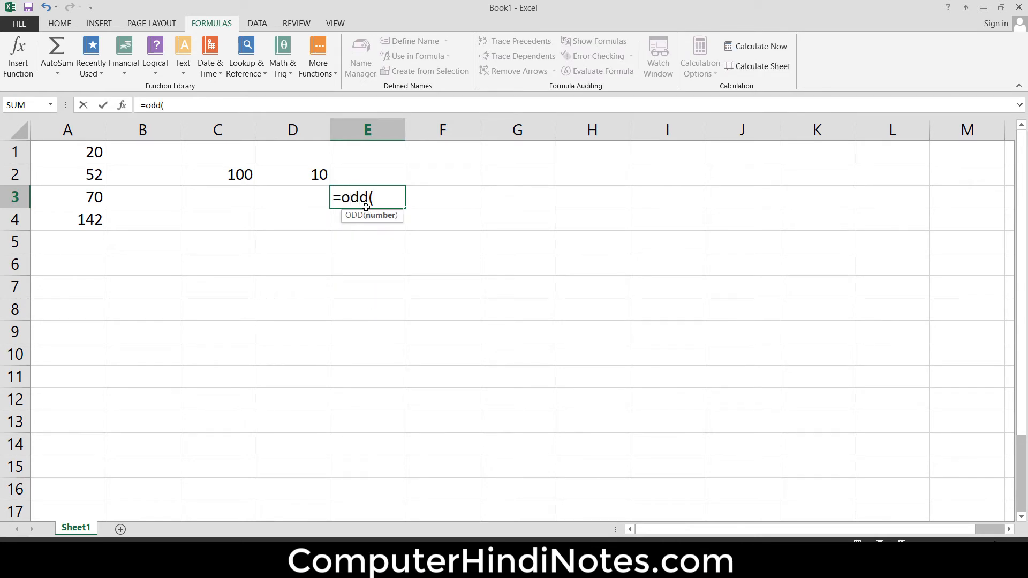
type("80)")
key("Return")
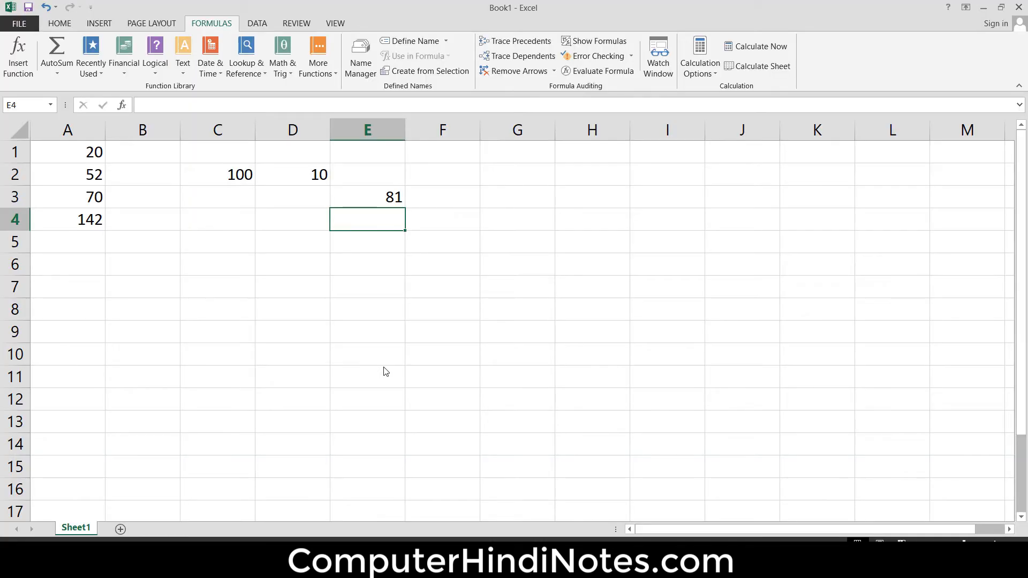
Calculate the remainder of C2 divided by E3 by entering the formula =mod(C2,E3) in cell D6
left_click(289, 258)
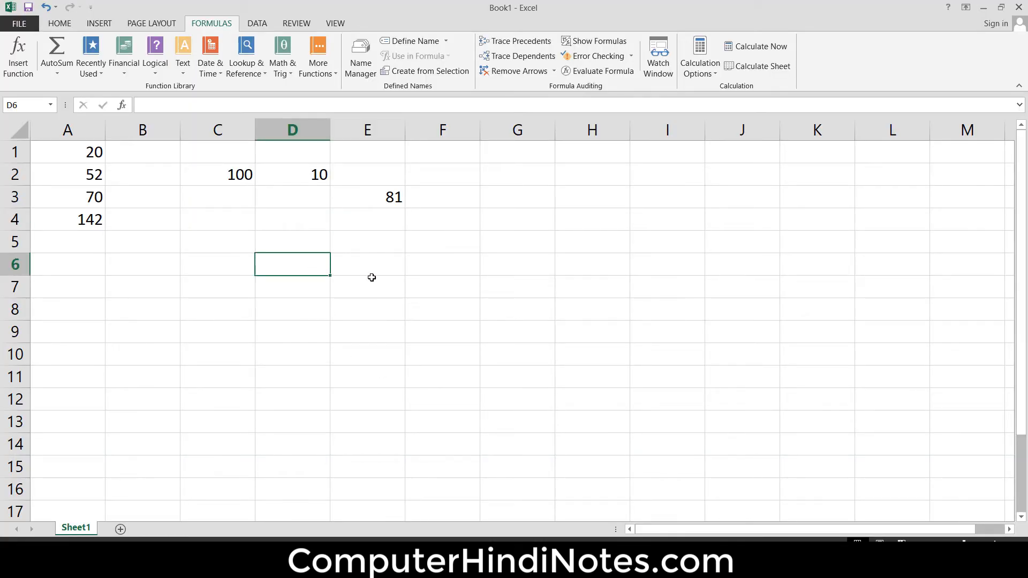
type("=")
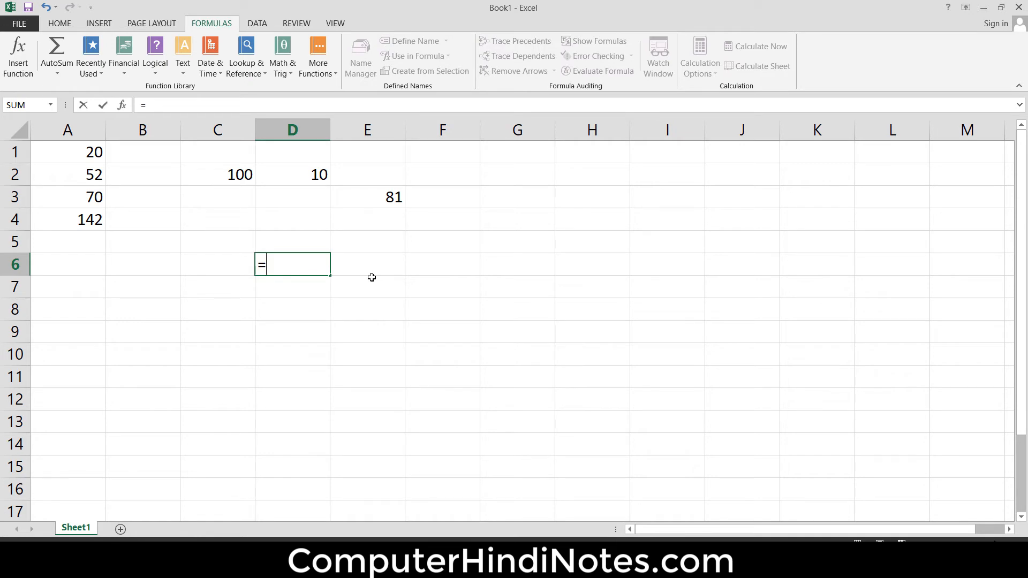
type("mod")
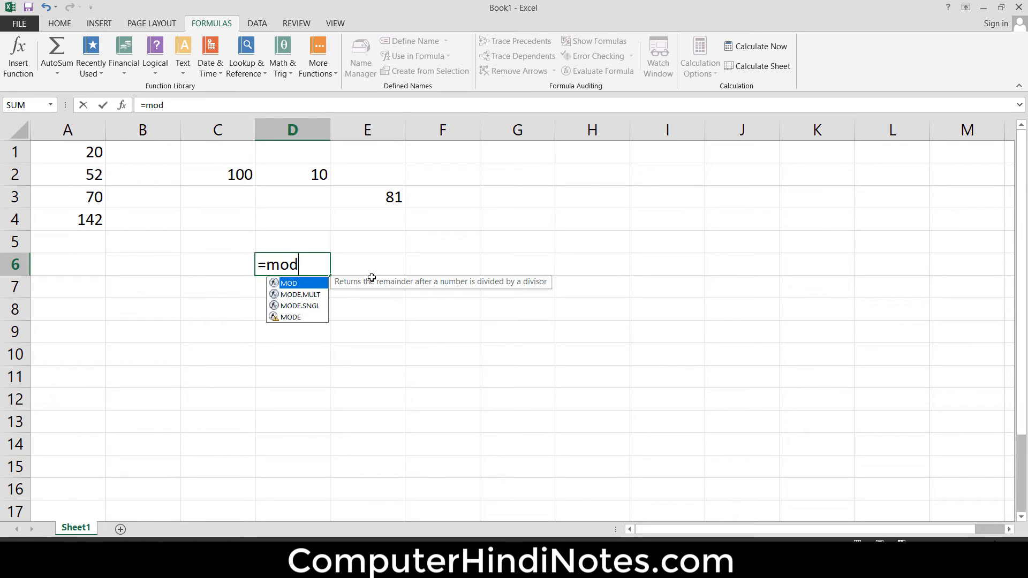
type("(")
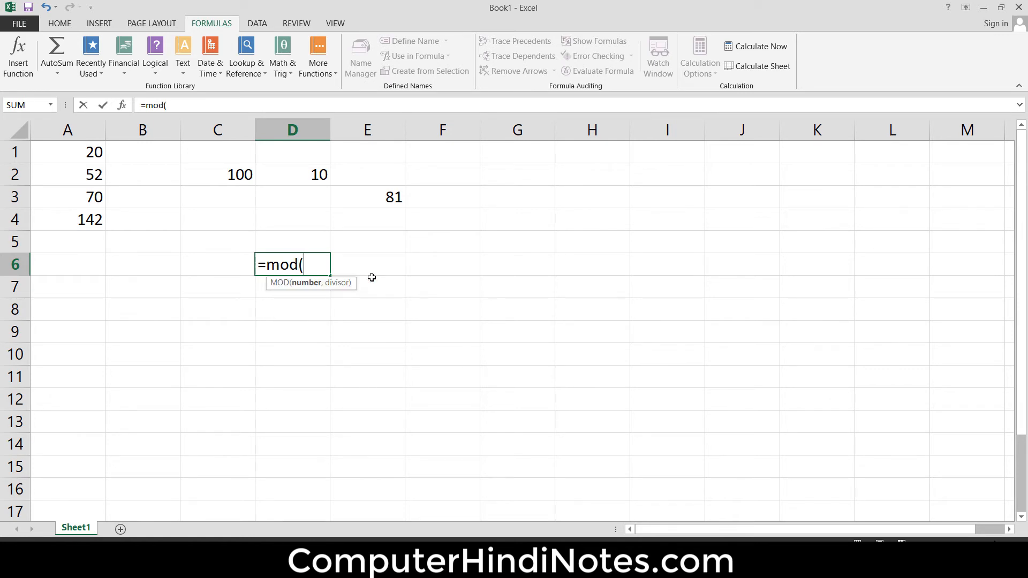
type("50")
key("BackSpace")
key("BackSpace")
left_click(233, 175)
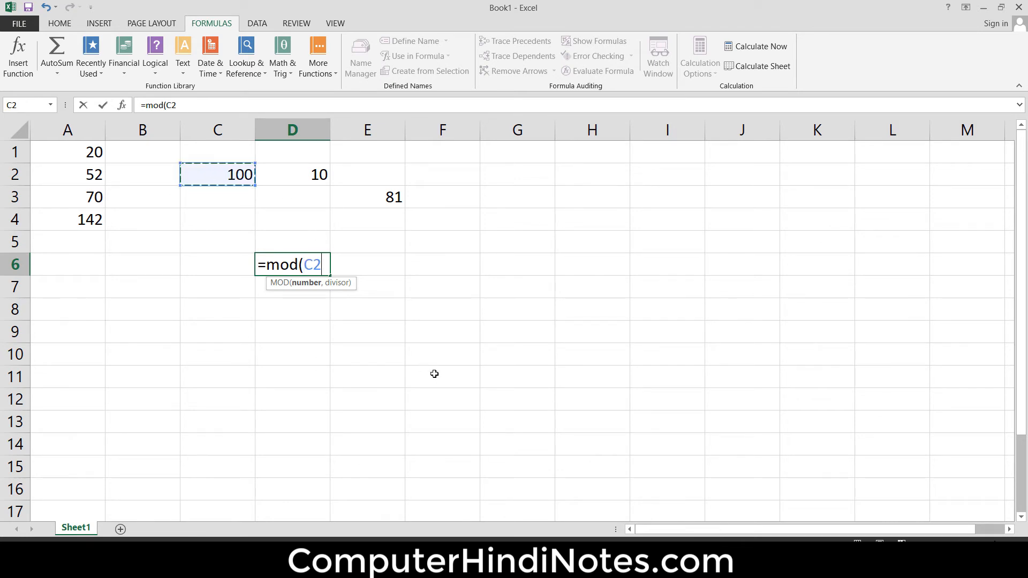
type(",")
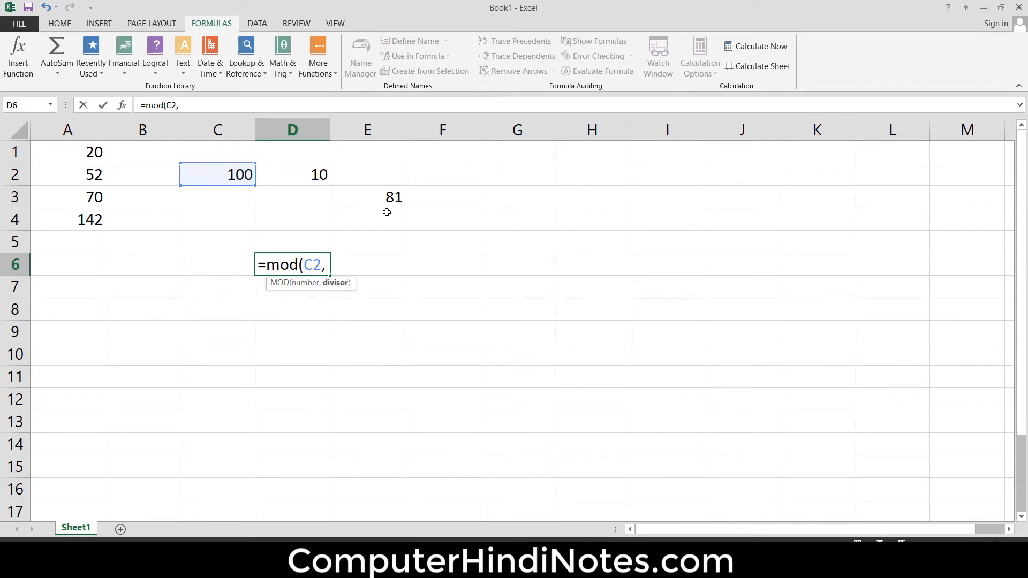
left_click(390, 204)
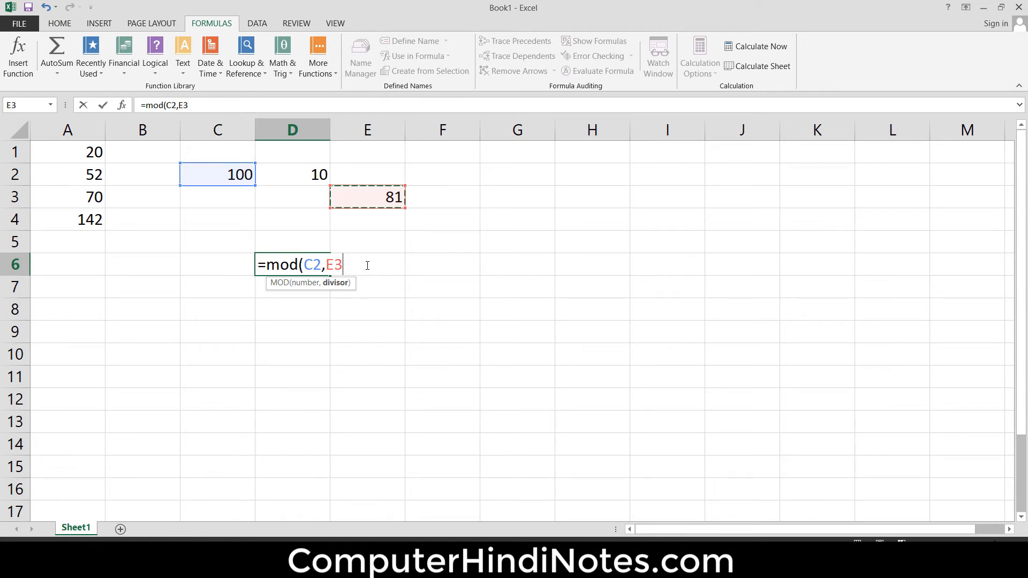
type(")")
left_click(367, 265)
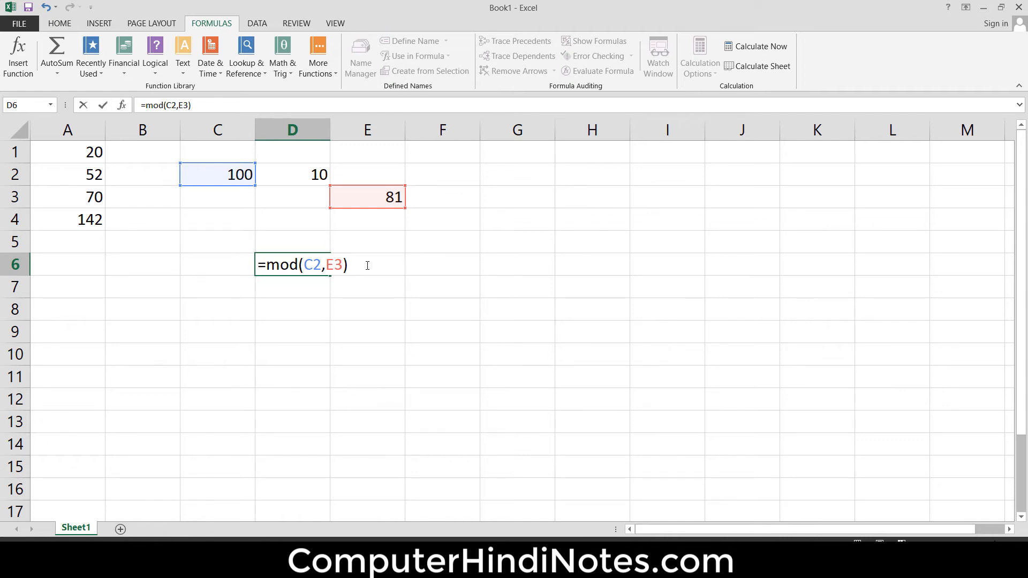
key("Return")
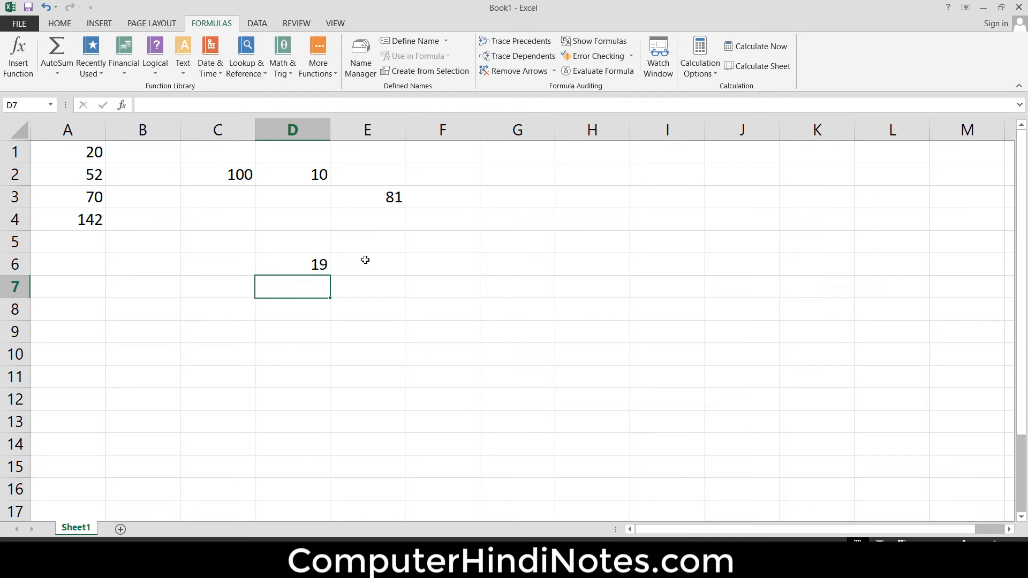
Replace the ODD formula in cell E3 with the number 10 as the divisor for the MOD formula
left_click(392, 198)
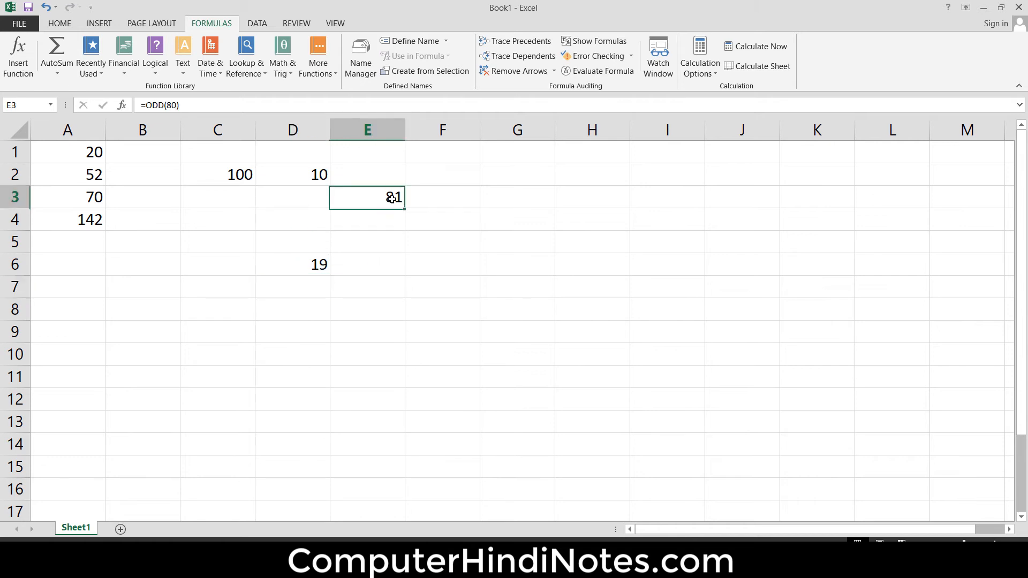
key("BackSpace")
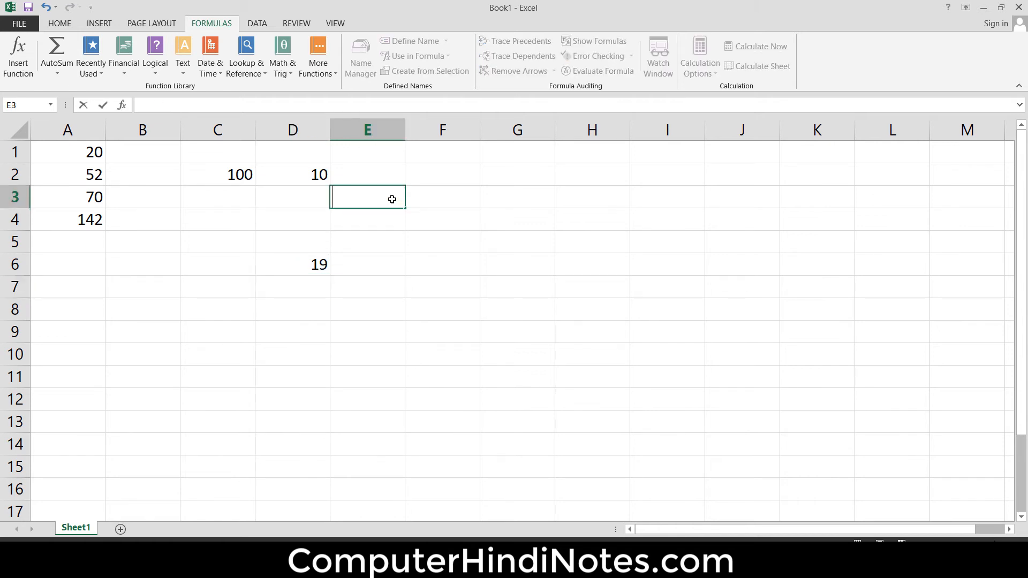
type("10")
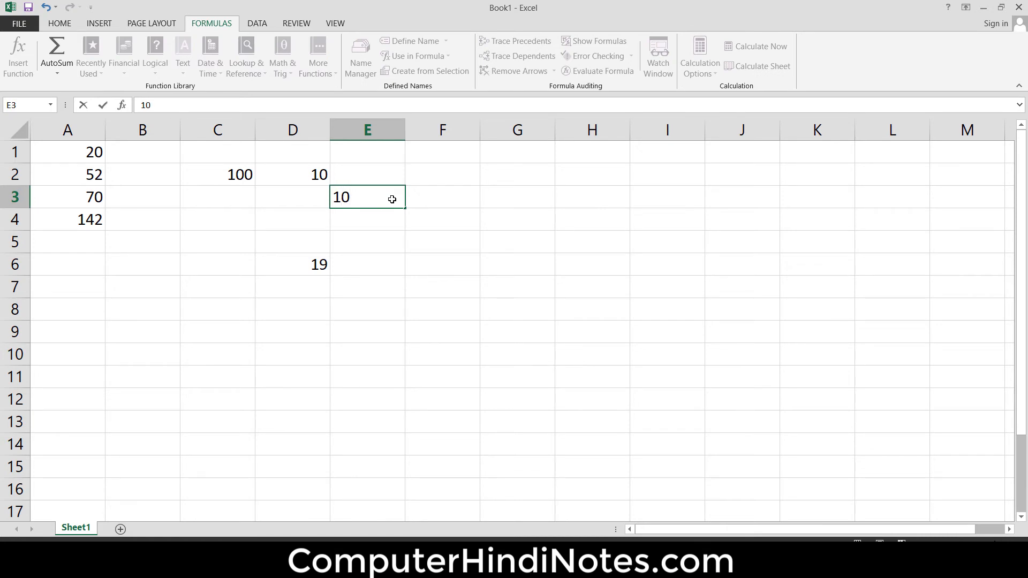
key("Return")
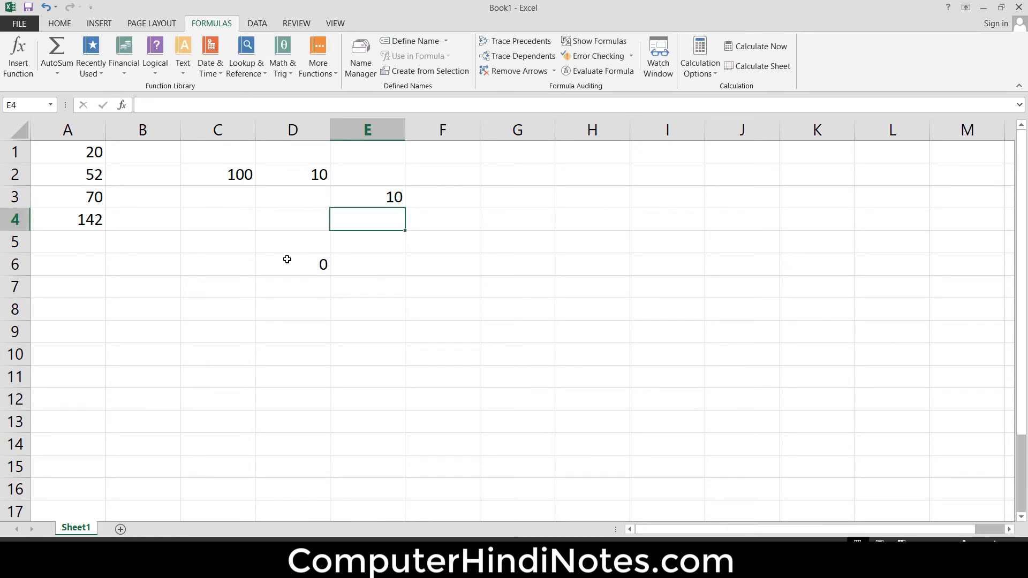
left_click(355, 199)
left_click(245, 175)
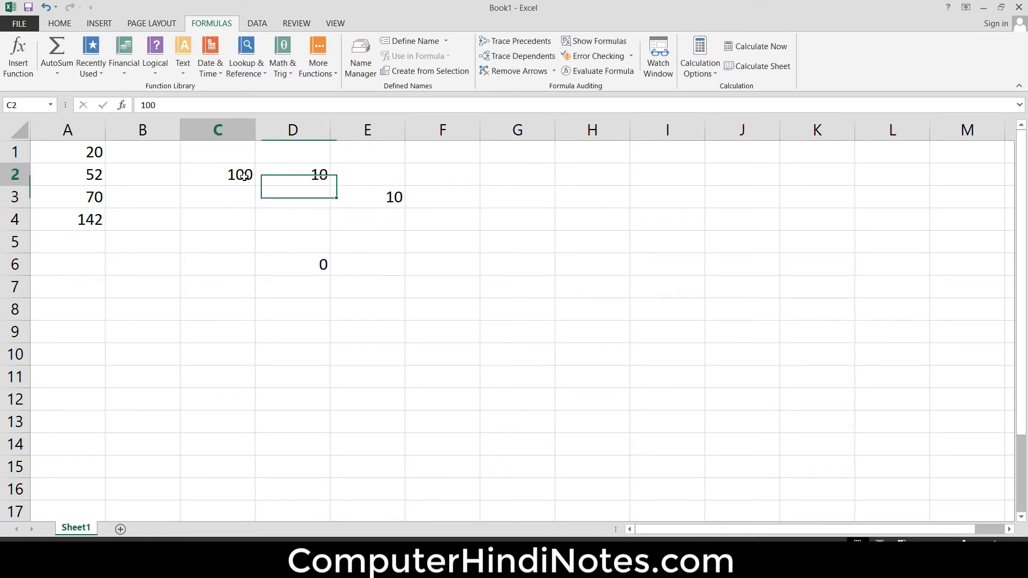
left_click(370, 198)
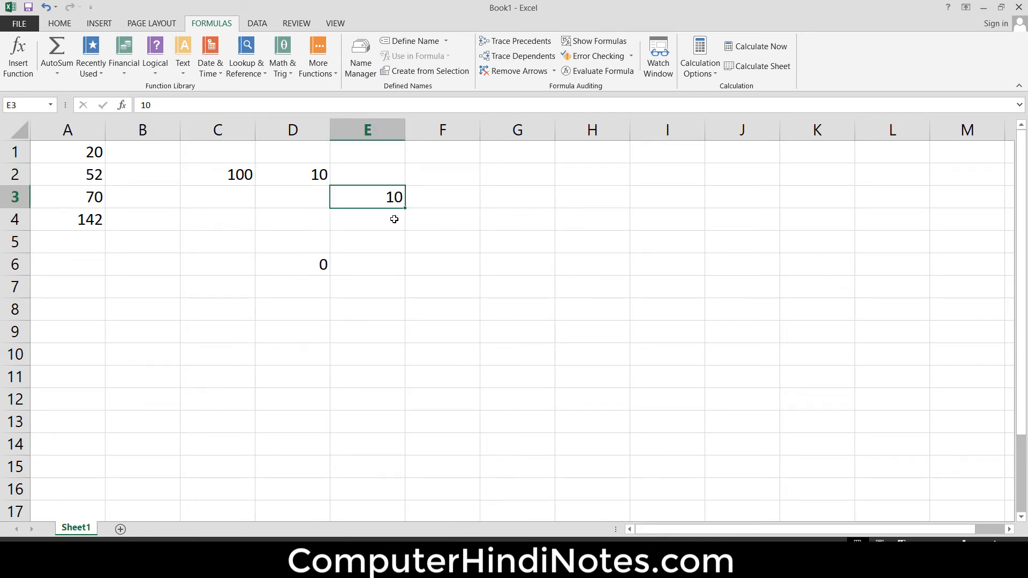
key("alt")
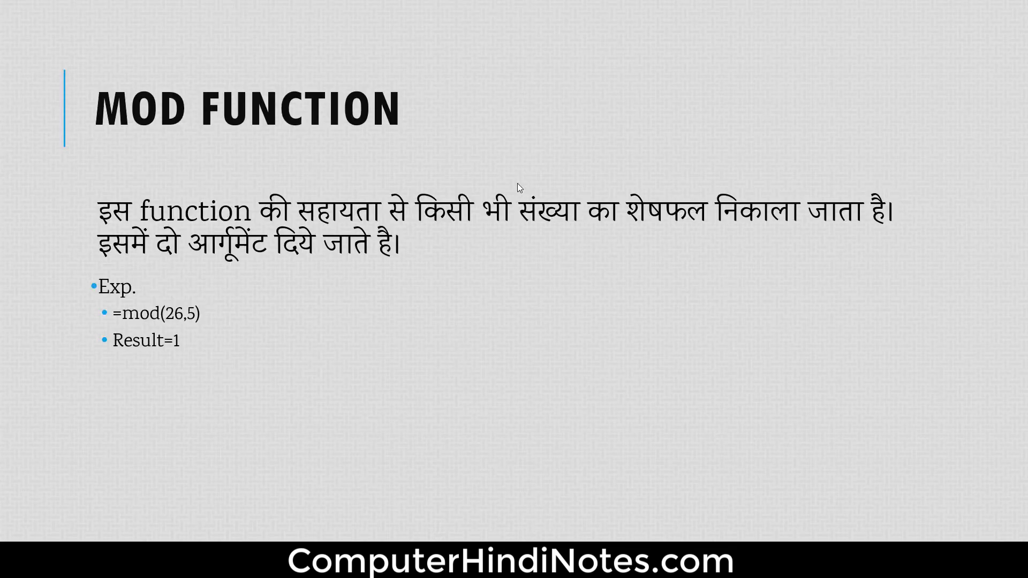
left_click(517, 183)
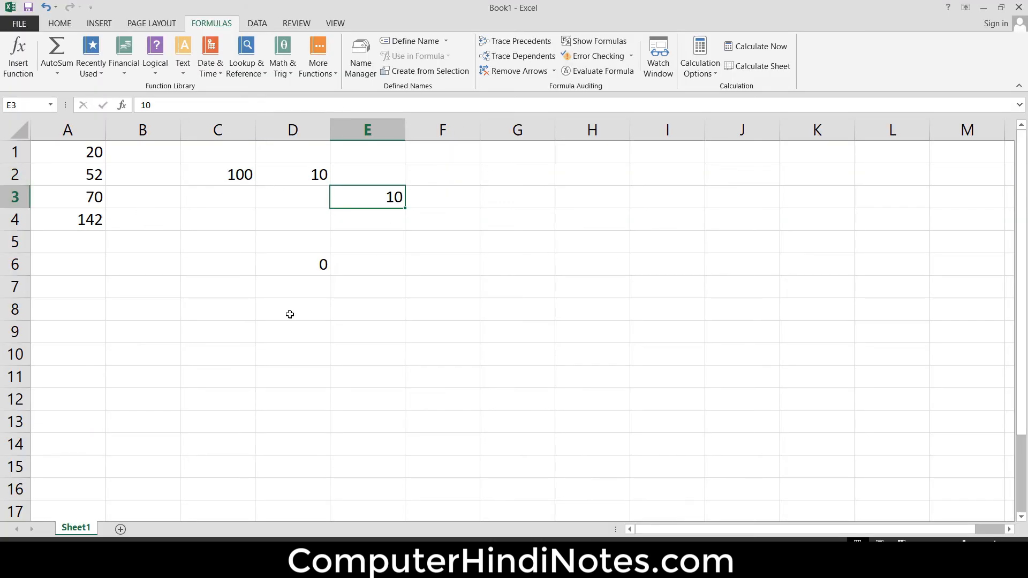
Clear the contents of the entire worksheet to make room for new examples
left_click(387, 245)
key("ctrl+a")
key("Delete")
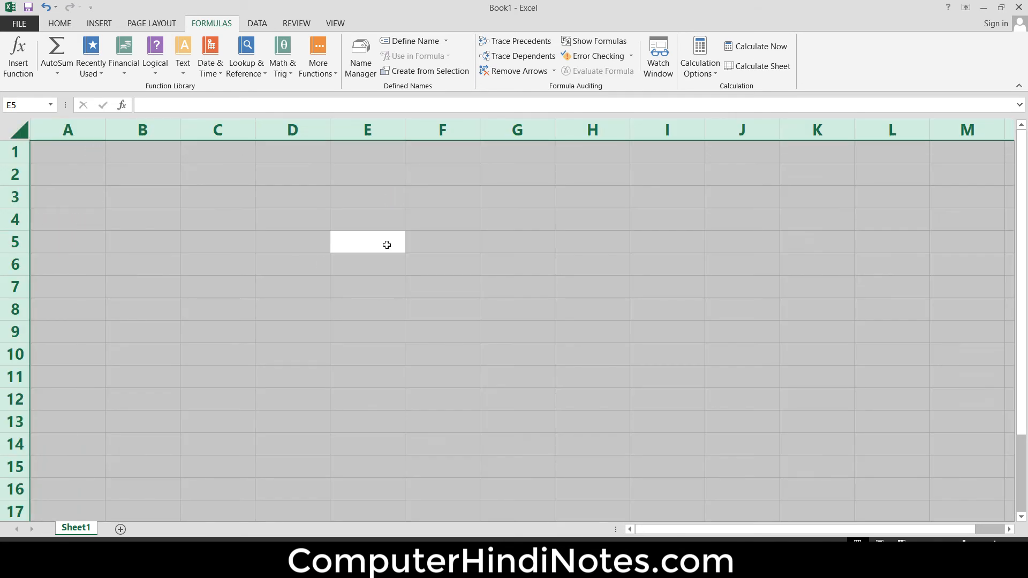
Enter the number 5 in cell B3 and the number 5 in cell C3
left_click(170, 190)
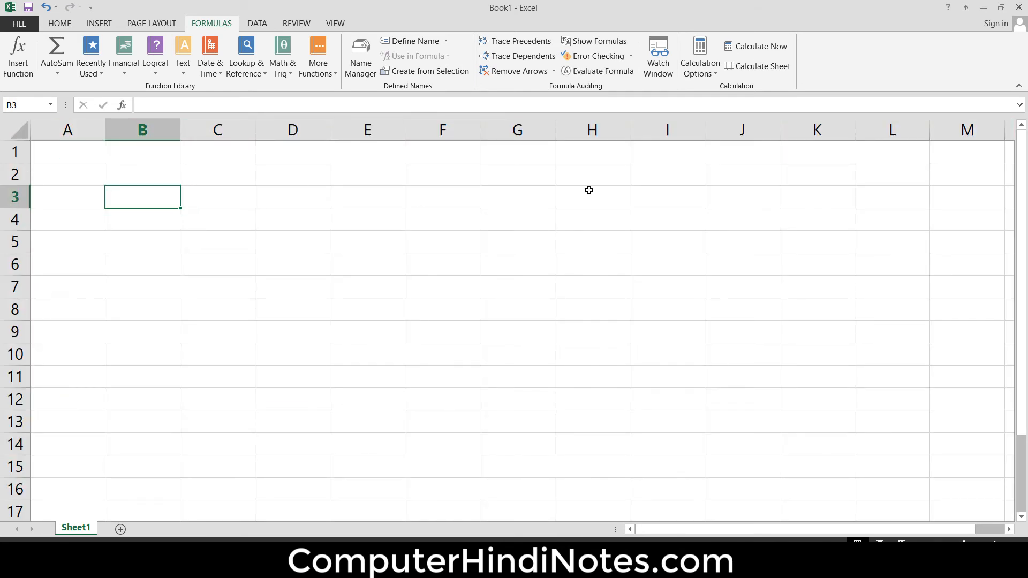
type("5")
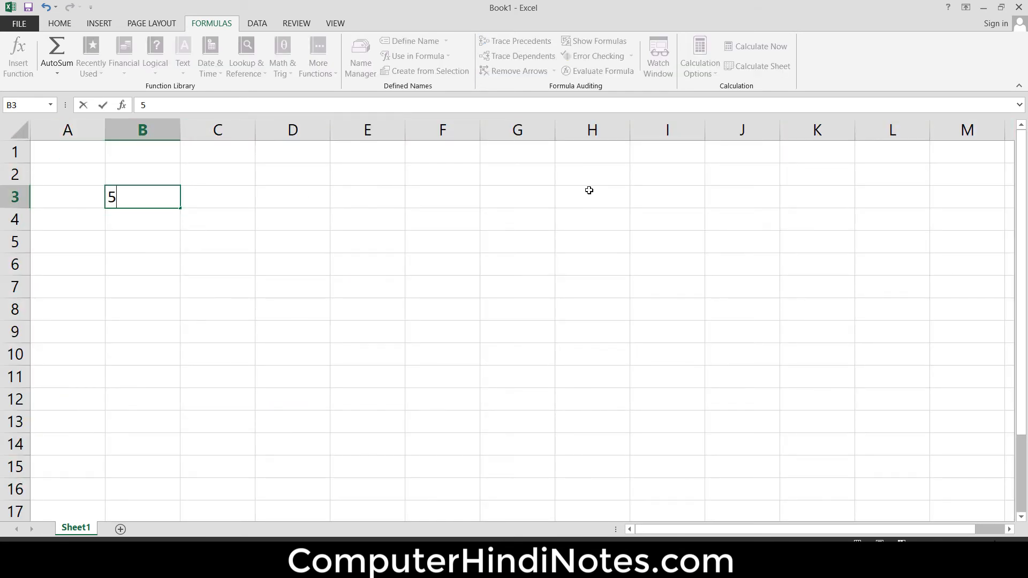
key("Tab")
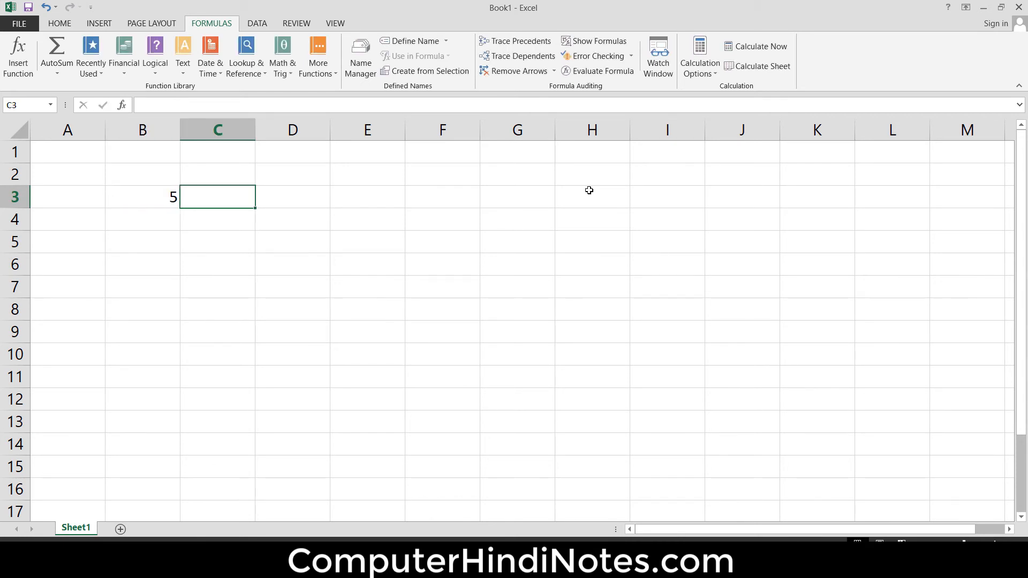
type("5")
Raise the number in B3 to the power in C3 by entering the formula =power(B3,C3) in cell B4
left_click(165, 218)
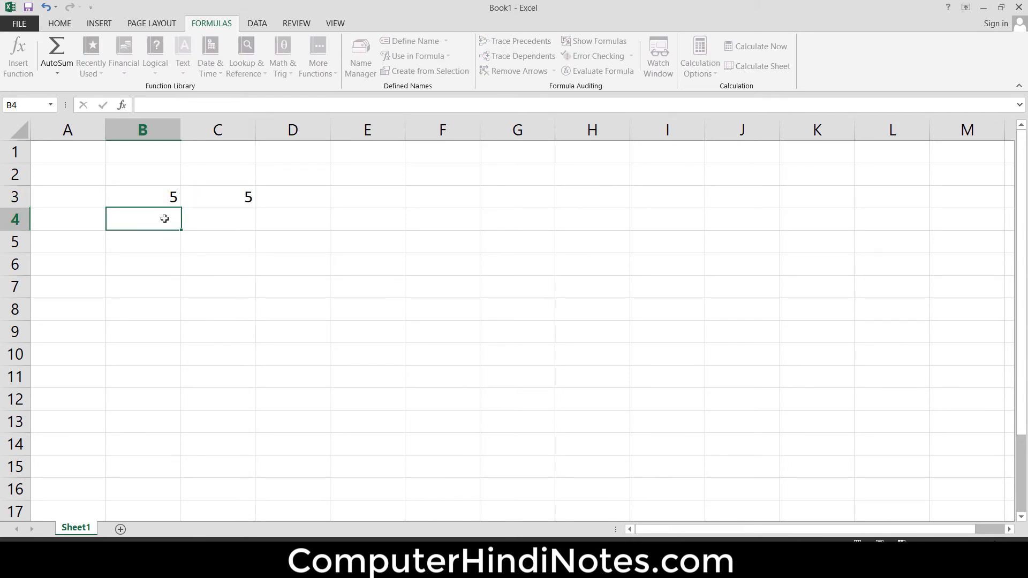
type("=")
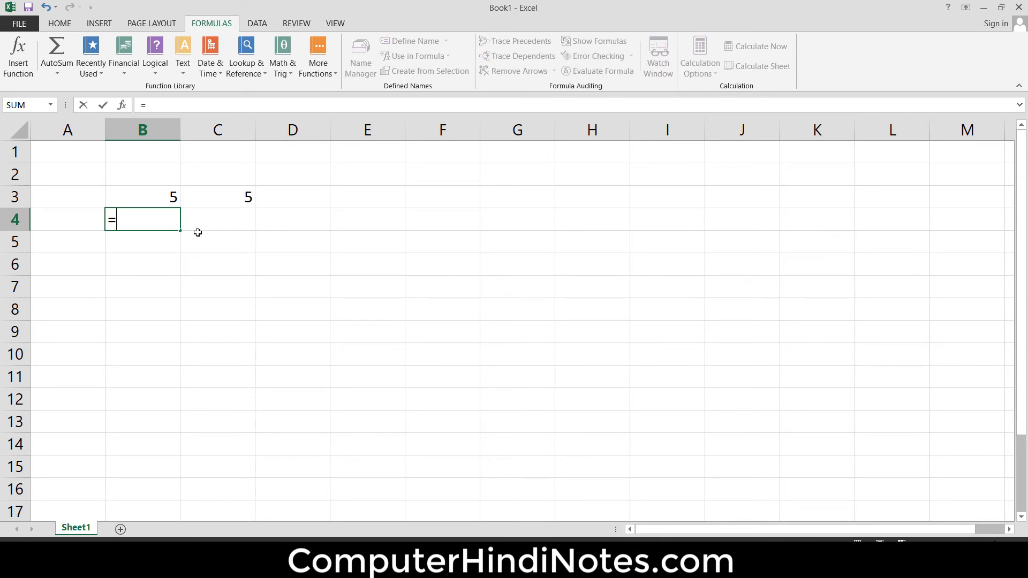
type("powe")
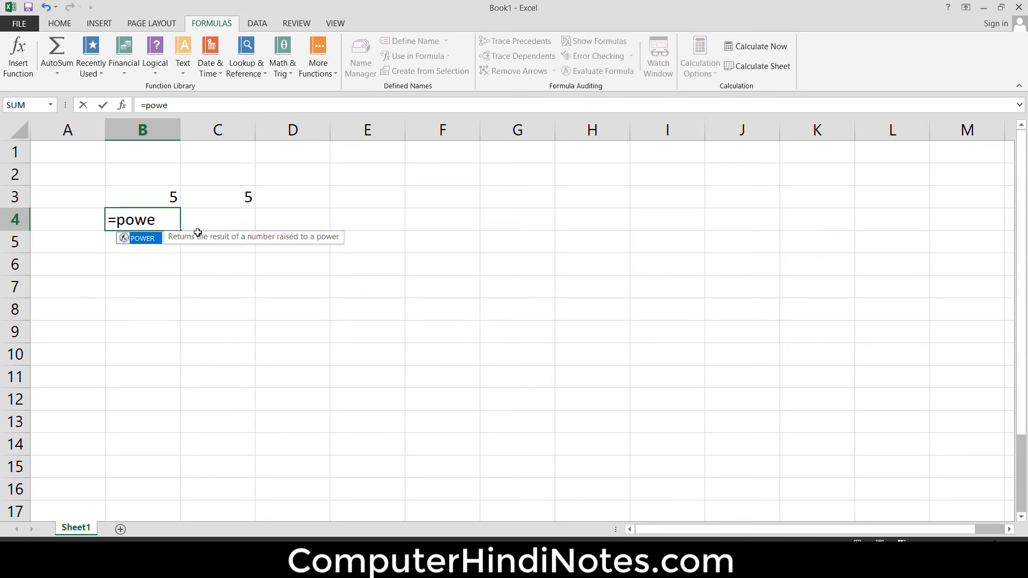
type("r(")
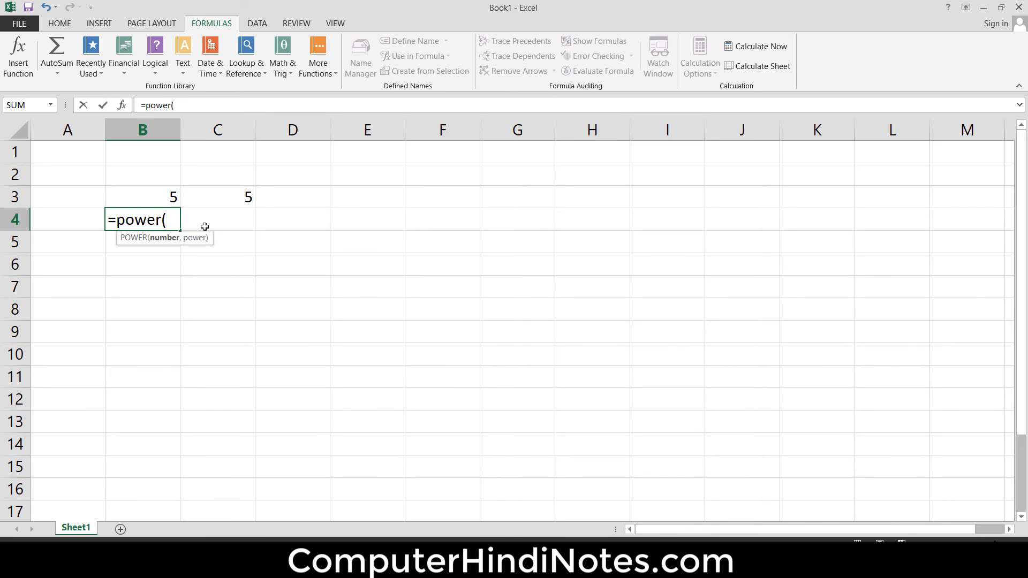
left_click(167, 198)
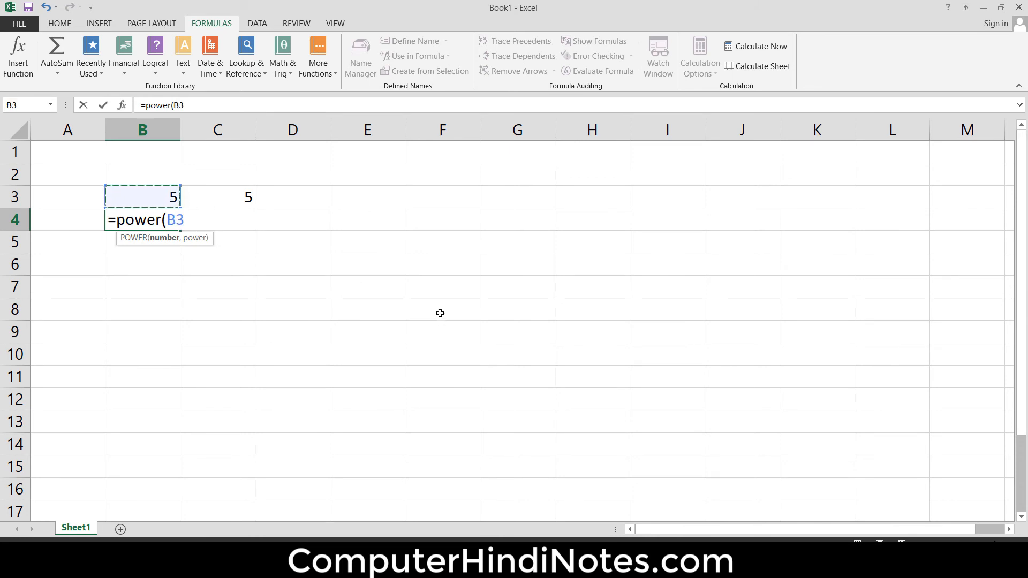
type(",")
left_click(228, 196)
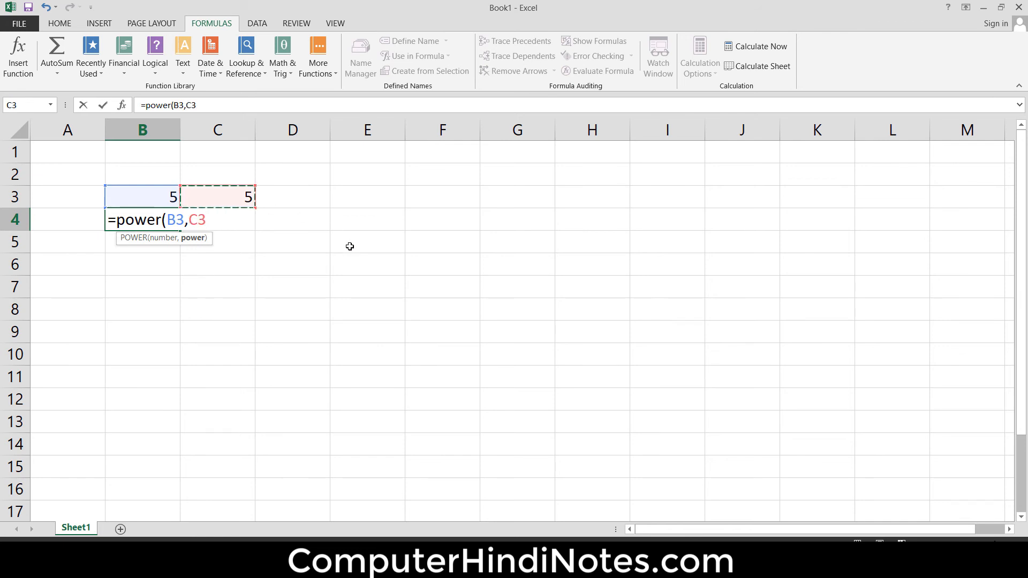
type(")")
key("Return")
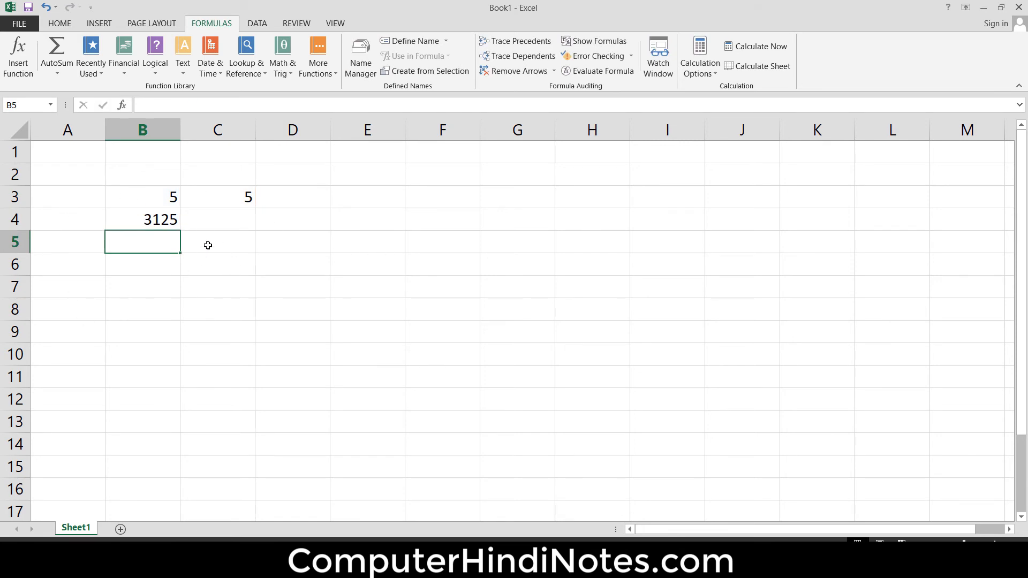
Replace the exponent in cell C3 with 2 and review the POWER formula in cell B4
left_click(320, 222)
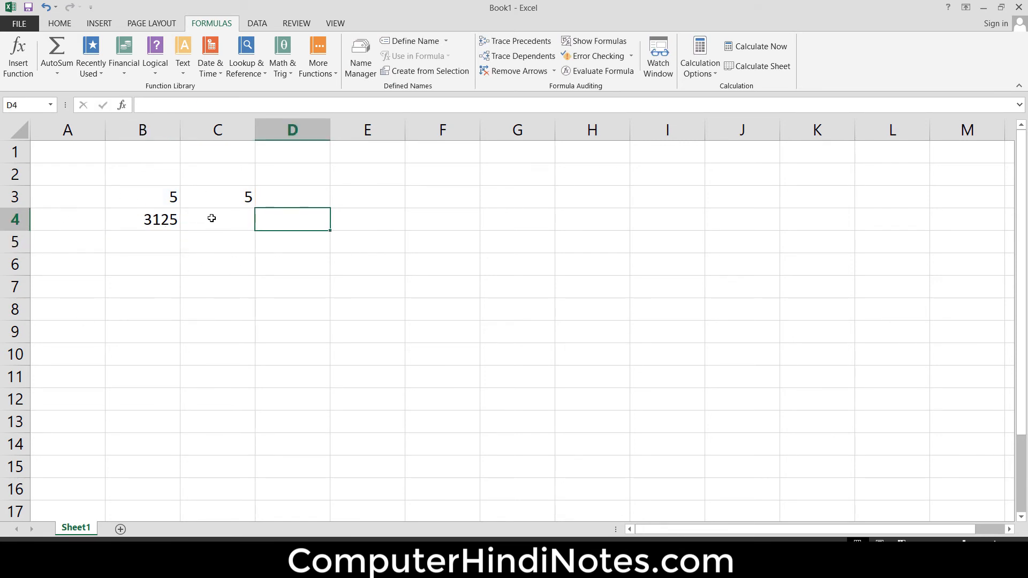
left_click(248, 196)
key("BackSpace")
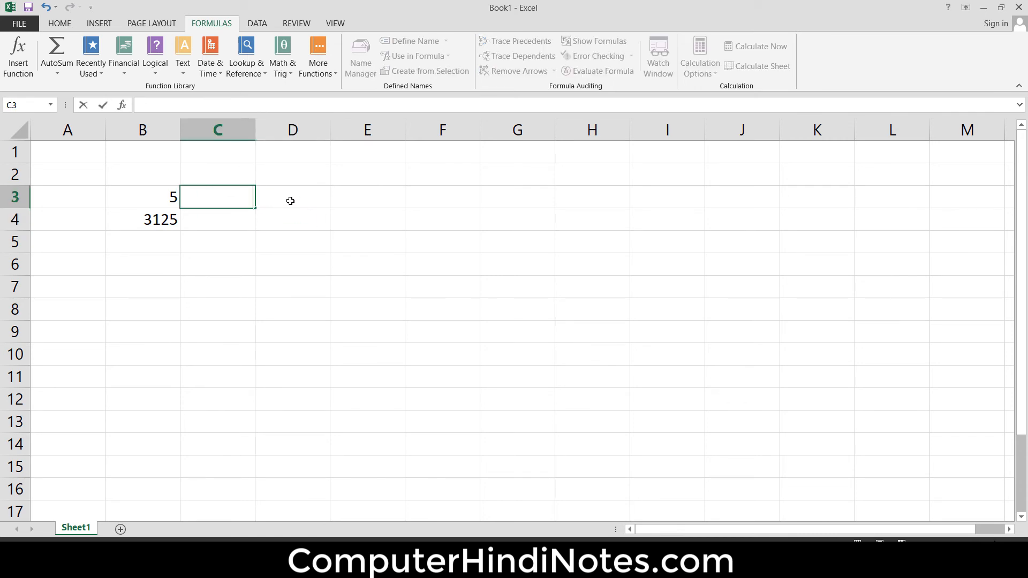
type("2")
key("Return")
left_click(251, 290)
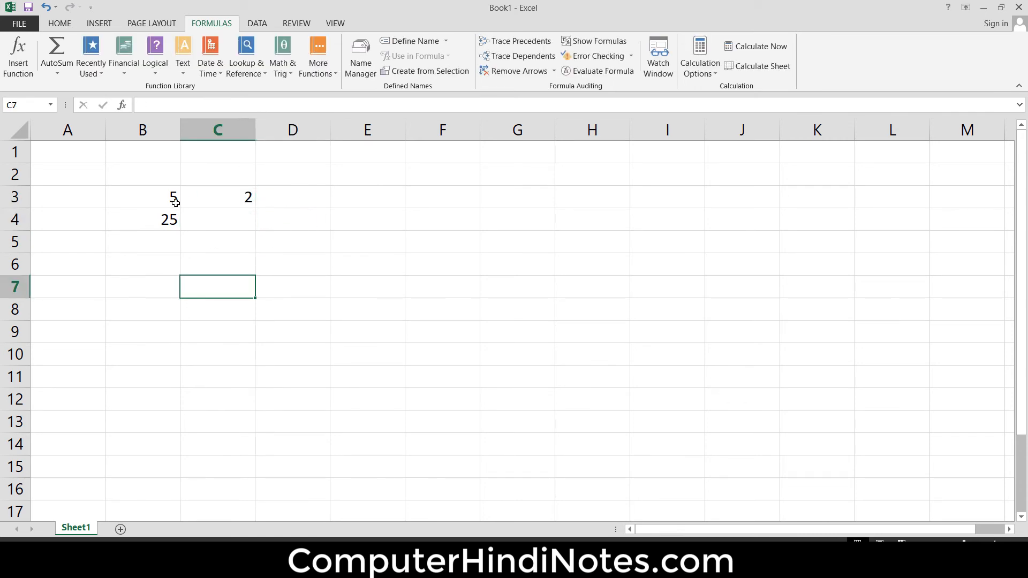
left_click(172, 197)
left_click(223, 200)
left_click(166, 217)
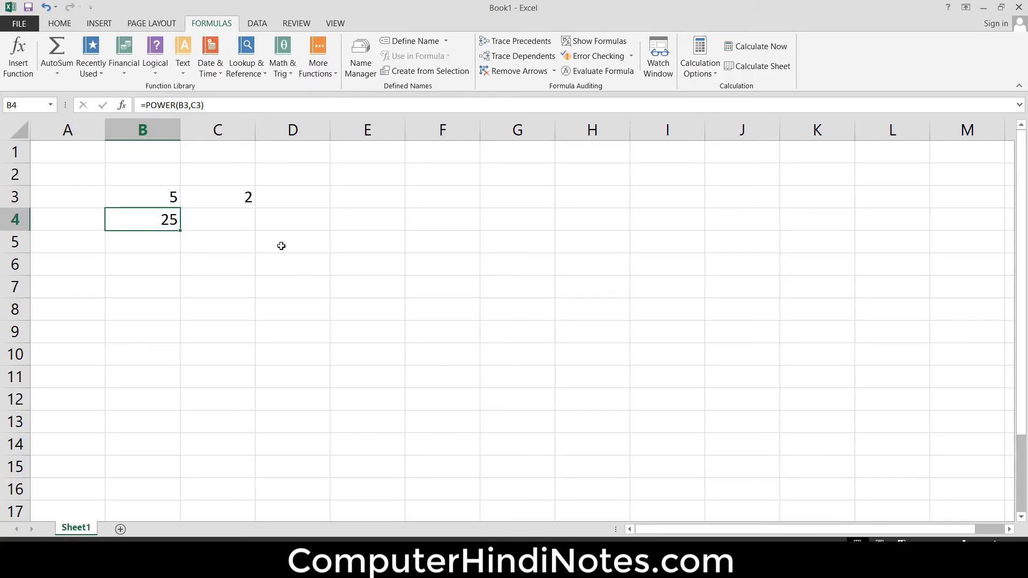
Delete the POWER example by clearing the contents of cells B2 to E8
left_click(280, 246)
left_click_drag(143, 174, 349, 291)
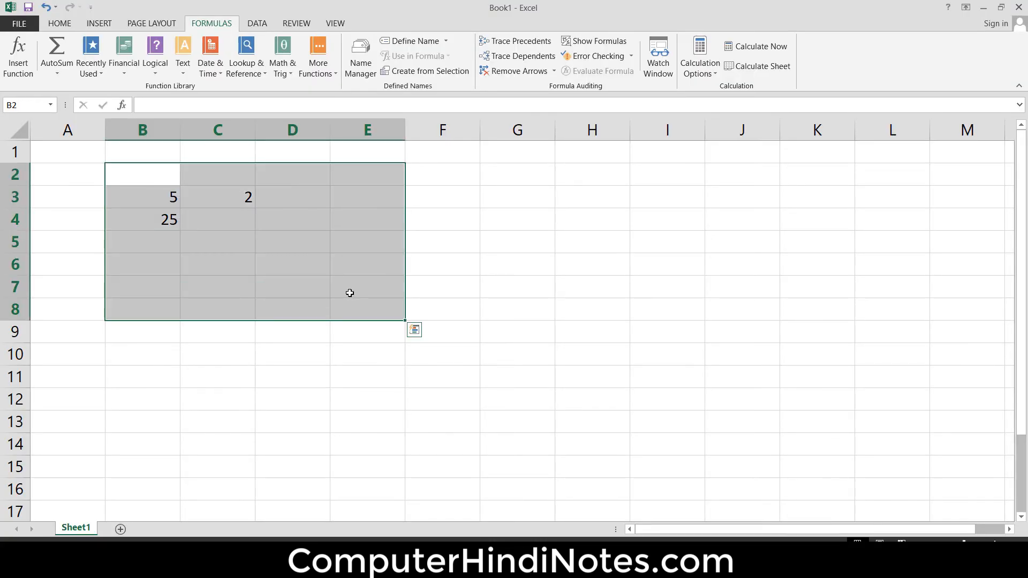
key("Delete")
Calculate the factorial of 5 by entering the formula =fact(5) in cell B4
left_click(162, 224)
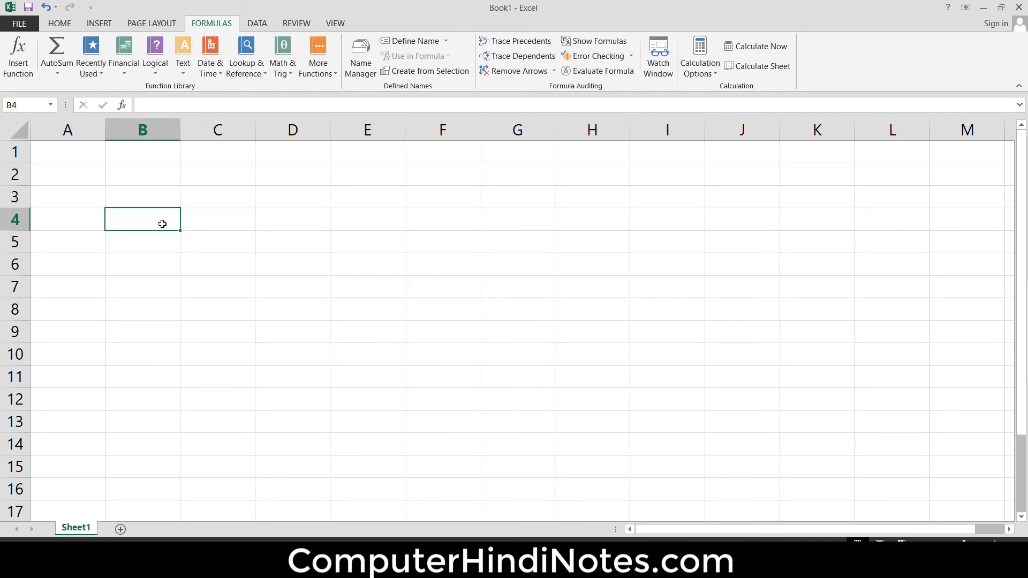
type("=fact")
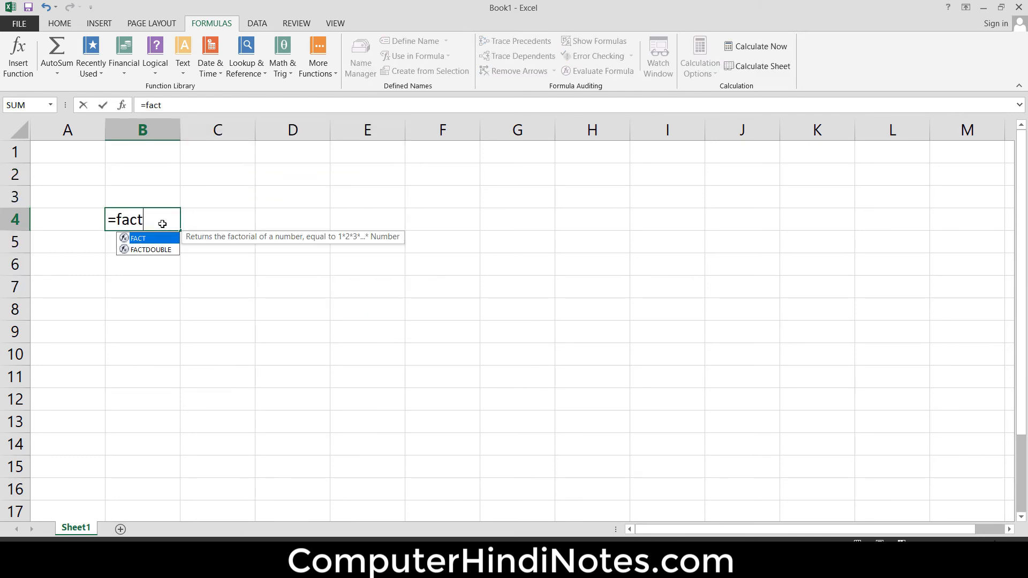
type("(")
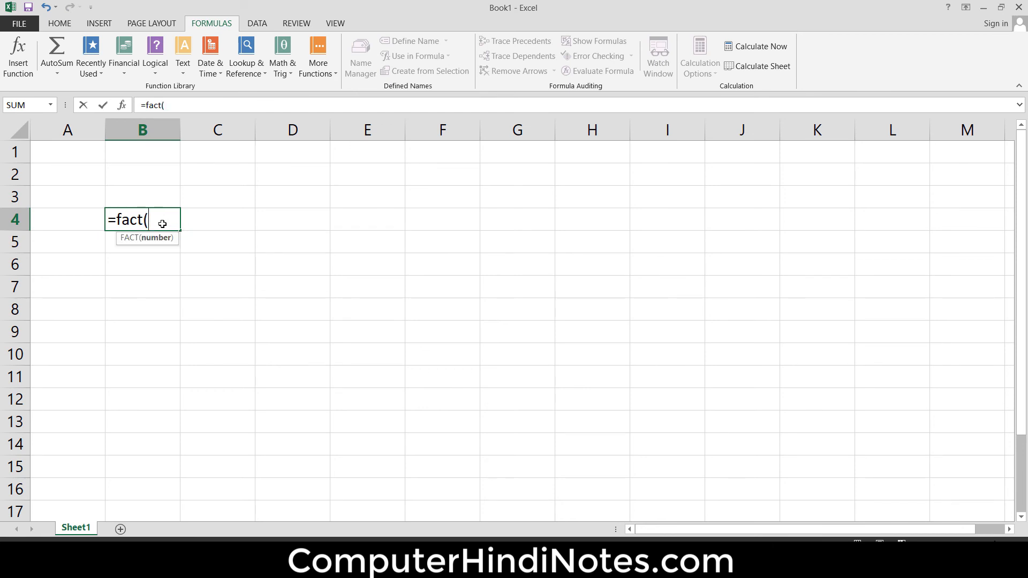
type("5)")
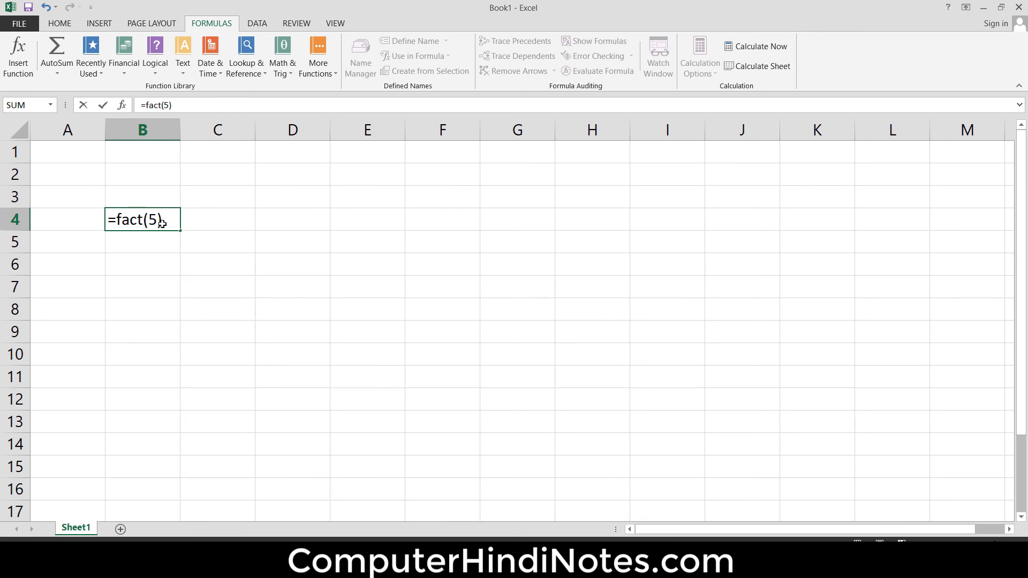
key("Return")
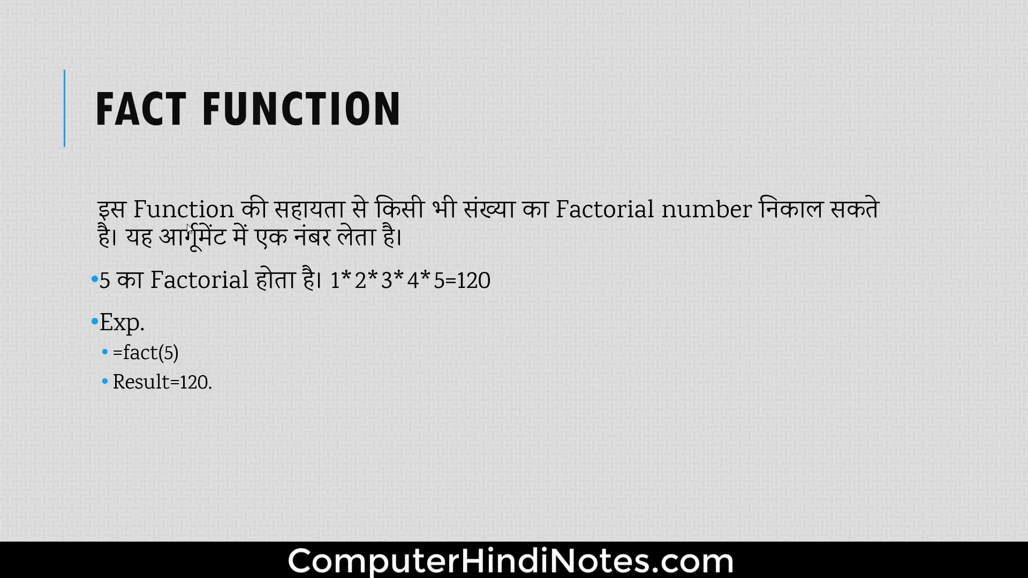
left_click(187, 224)
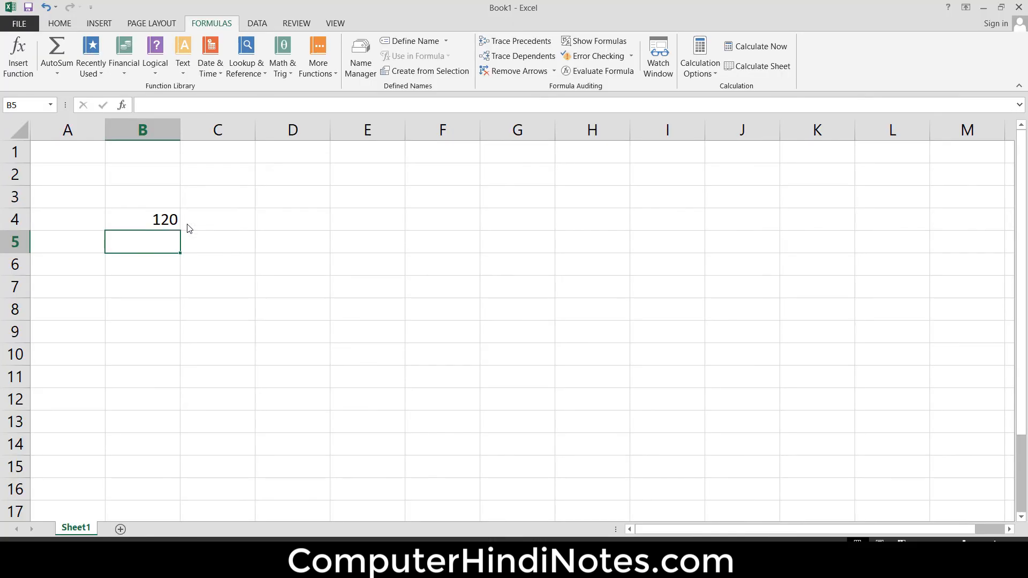
Replace the FACT formula in cell B4 with =int(5.2) to round 5.2 down to an integer
left_click(165, 219)
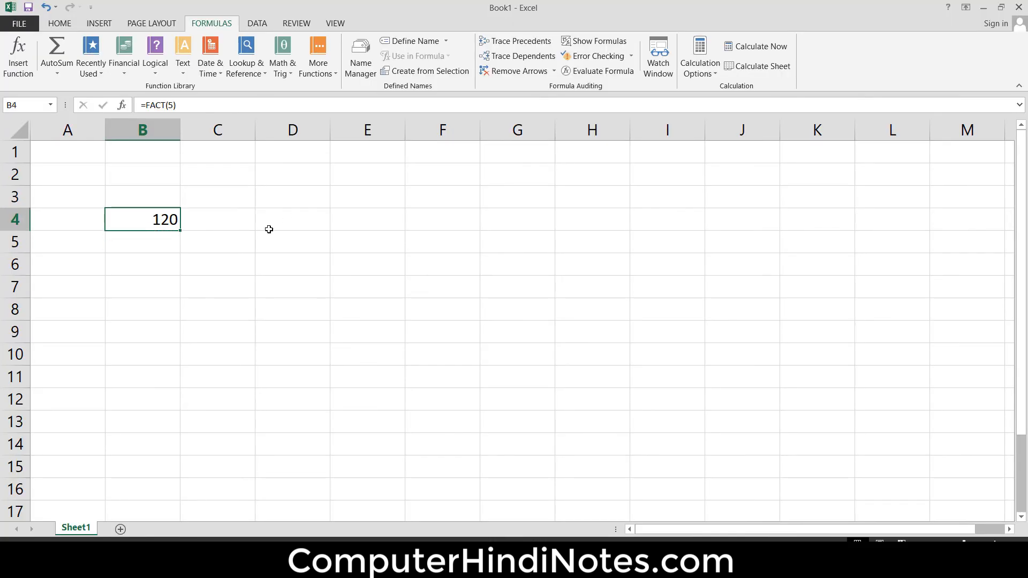
key("Delete")
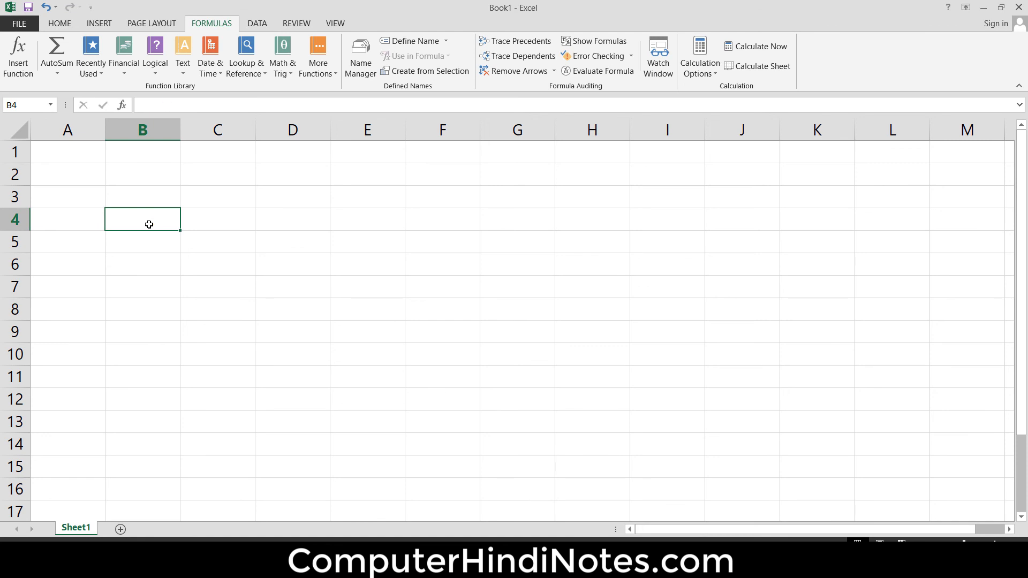
type("=int")
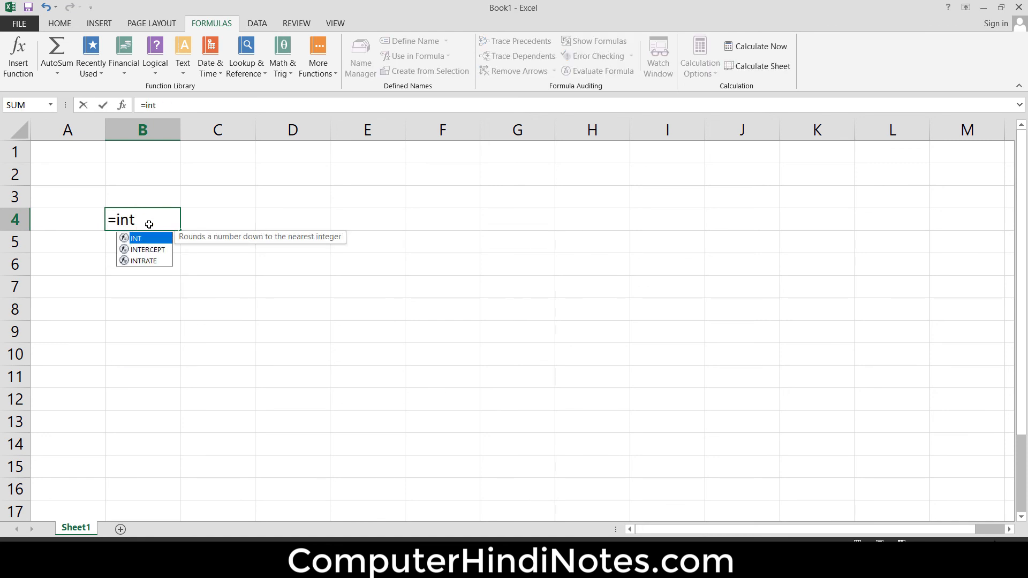
type("(")
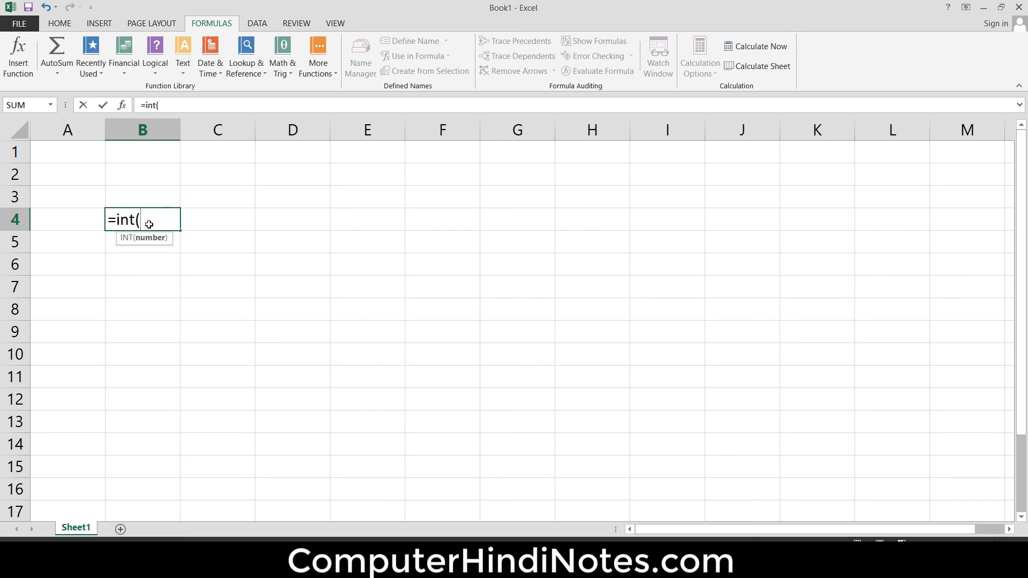
type("5.2)")
key("Return")
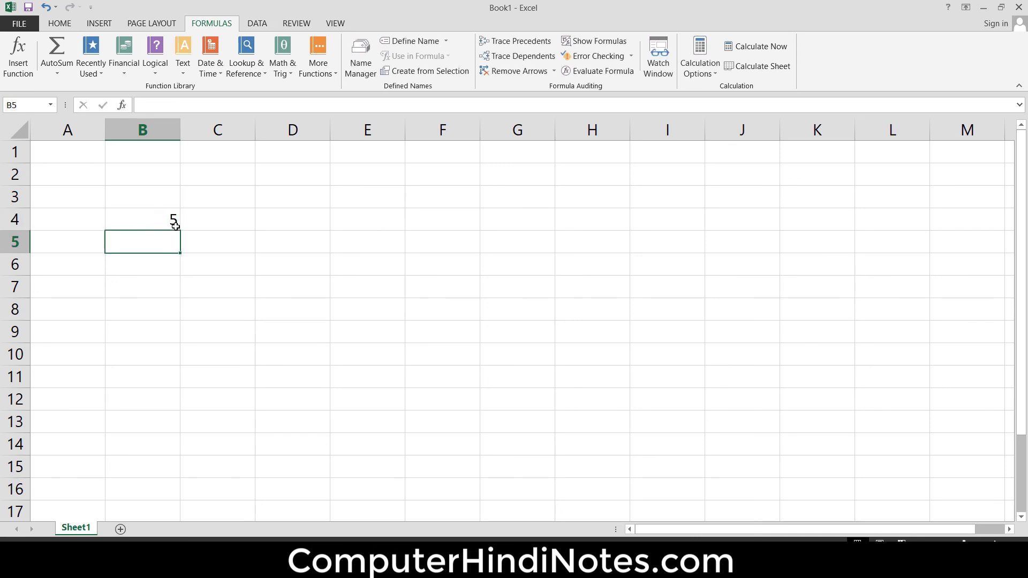
left_click(173, 220)
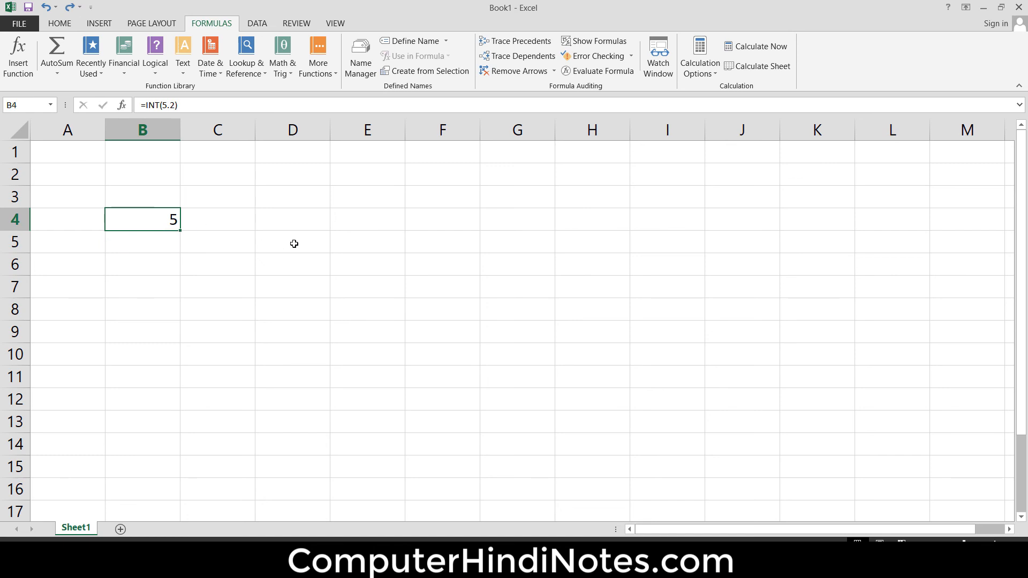